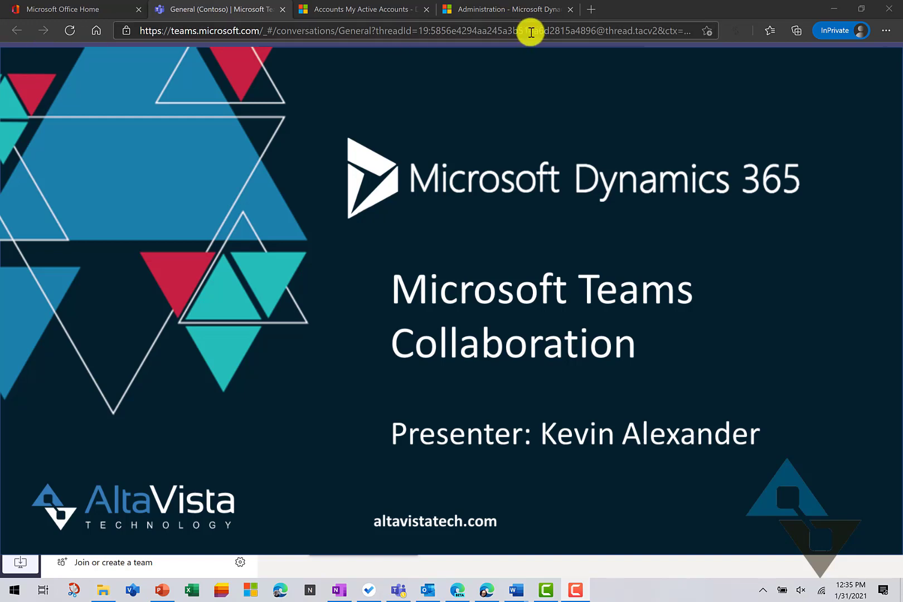
Step: Review the Microsoft Teams Integration options in the Dynamics 365 system settings and accept the settings
{"action": "left_click", "coordinate": [522, 9]}
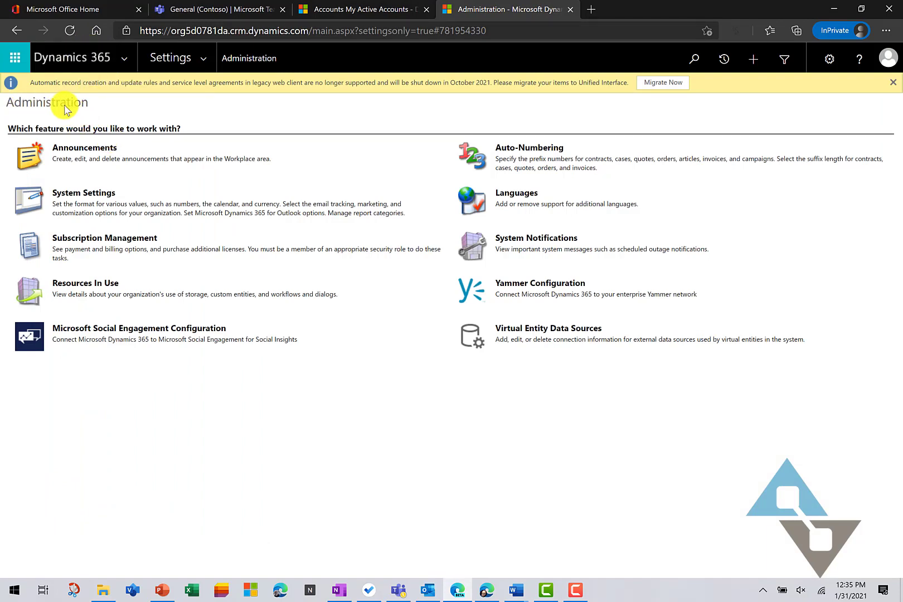
{"action": "left_click", "coordinate": [84, 195]}
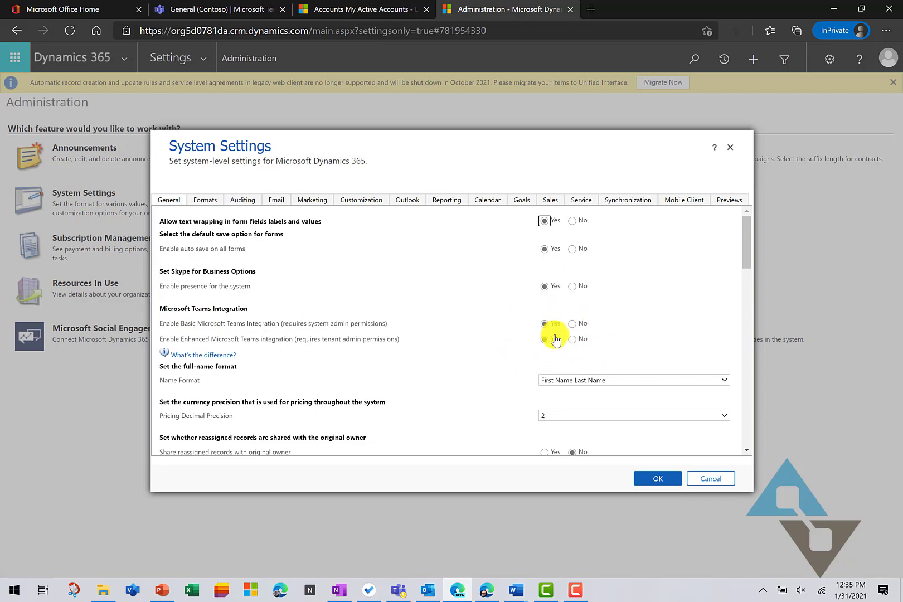
{"action": "left_click", "coordinate": [658, 478]}
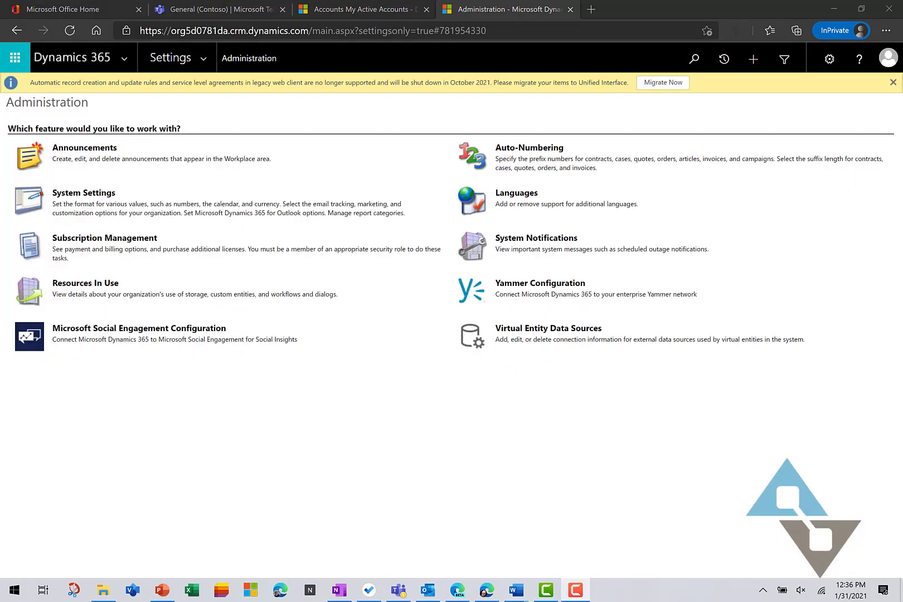
Step: Switch to Microsoft Teams and create a standard channel named Tailspin Toys in the Dynamics 365 Accounts team
{"action": "left_click", "coordinate": [230, 15]}
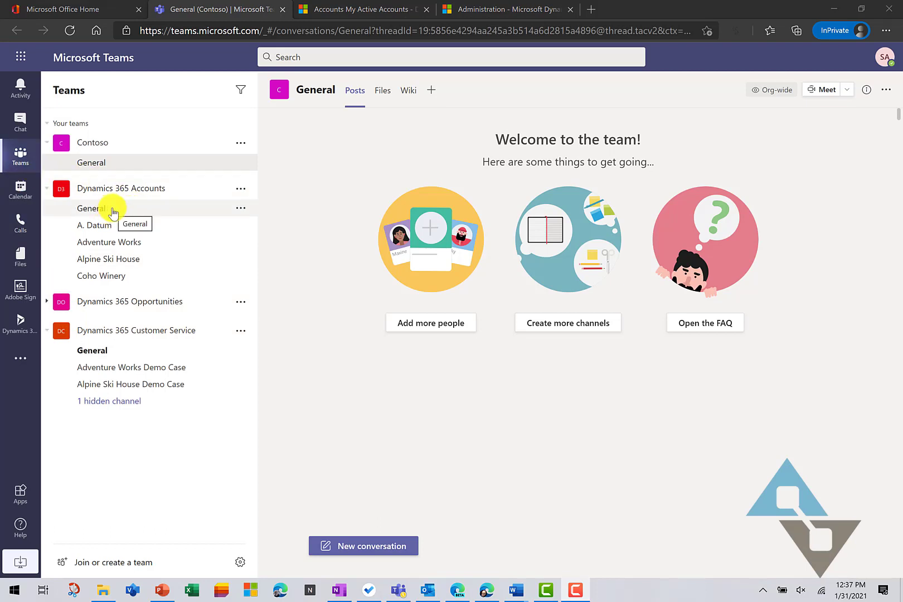
{"action": "left_click", "coordinate": [112, 209]}
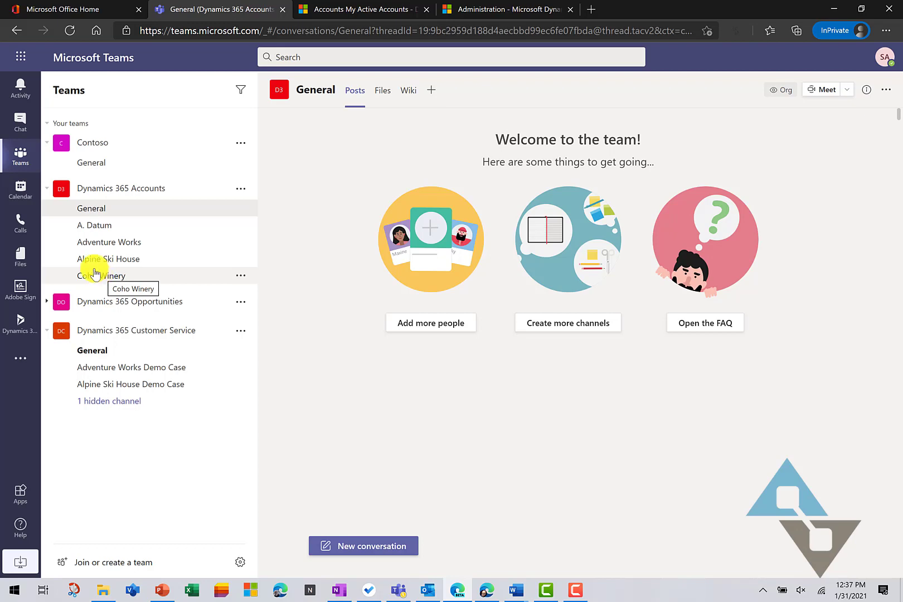
{"action": "left_click", "coordinate": [240, 189]}
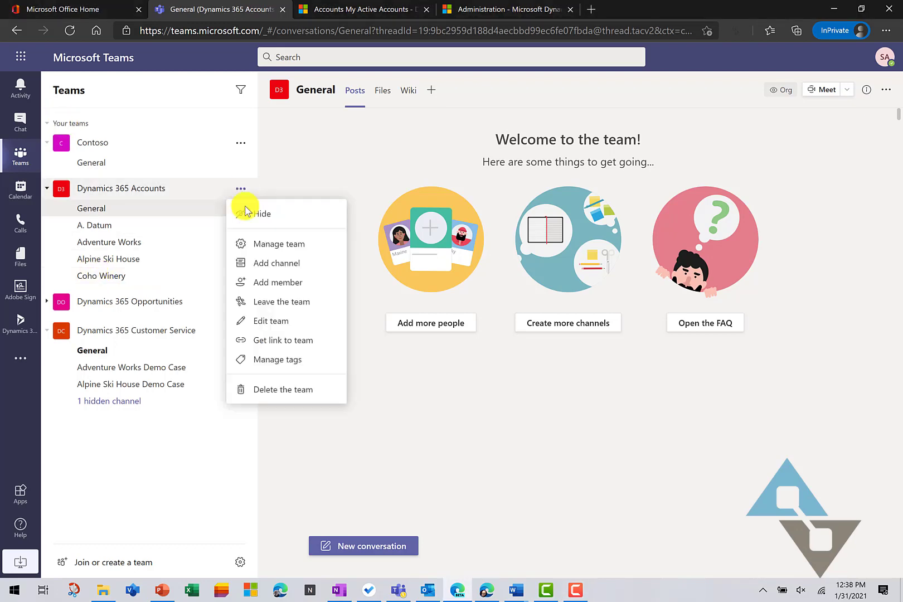
{"action": "left_click", "coordinate": [269, 262]}
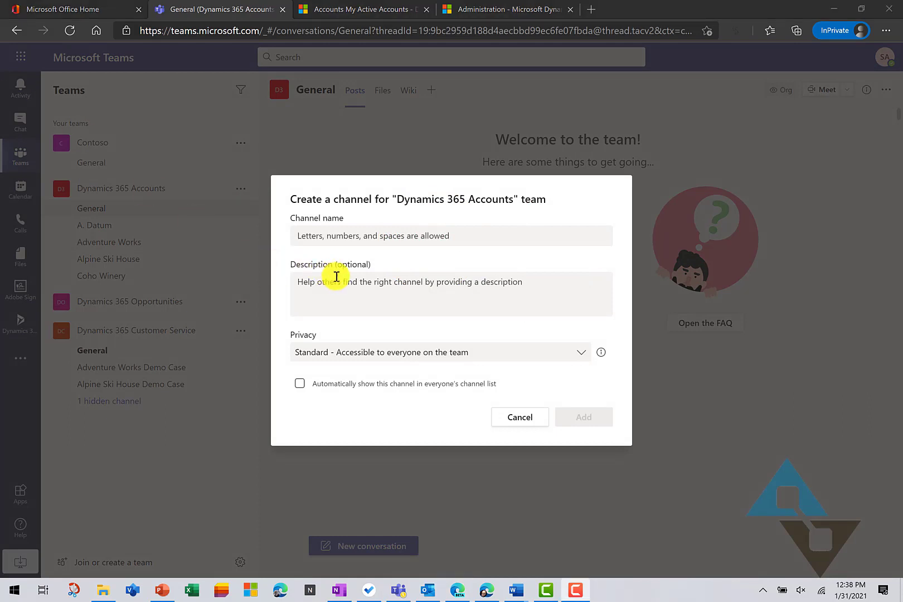
{"action": "left_click", "coordinate": [371, 238]}
{"action": "type", "text": "Tails"}
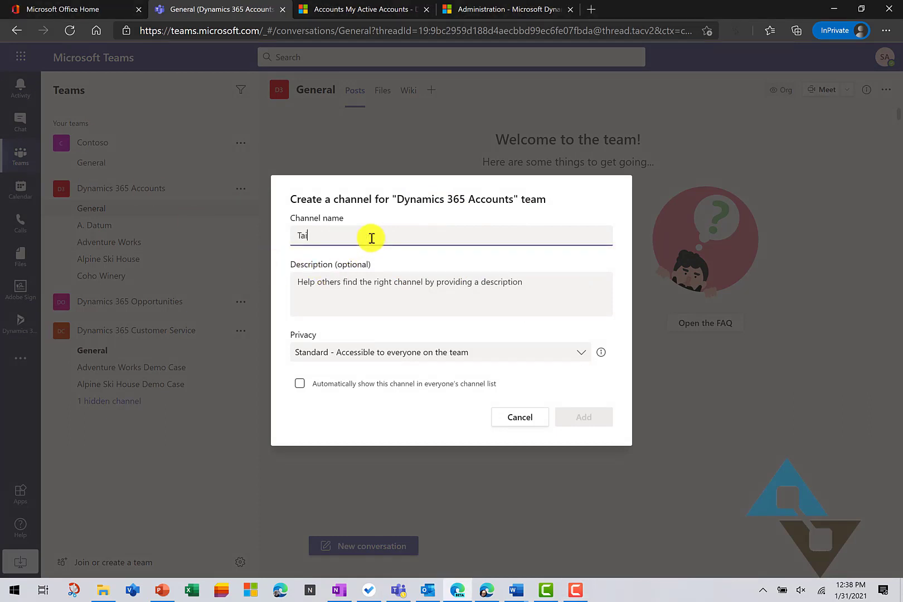
{"action": "type", "text": "pin Toys"}
{"action": "left_click", "coordinate": [580, 418]}
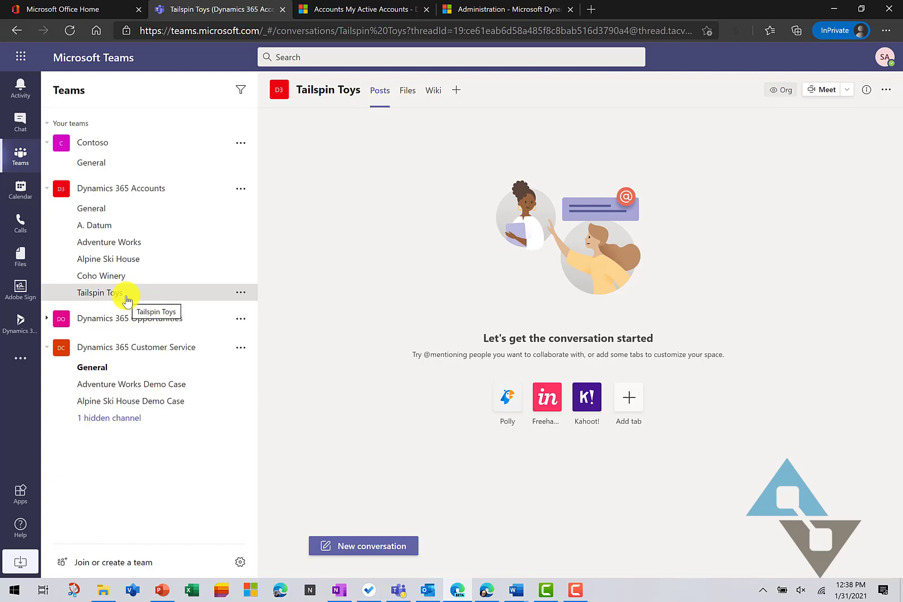
Step: Add a Dynamics 365 tab to the Tailspin Toys channel, connected to the Tailspin Toys account and announced in the channel
{"action": "left_click", "coordinate": [457, 92]}
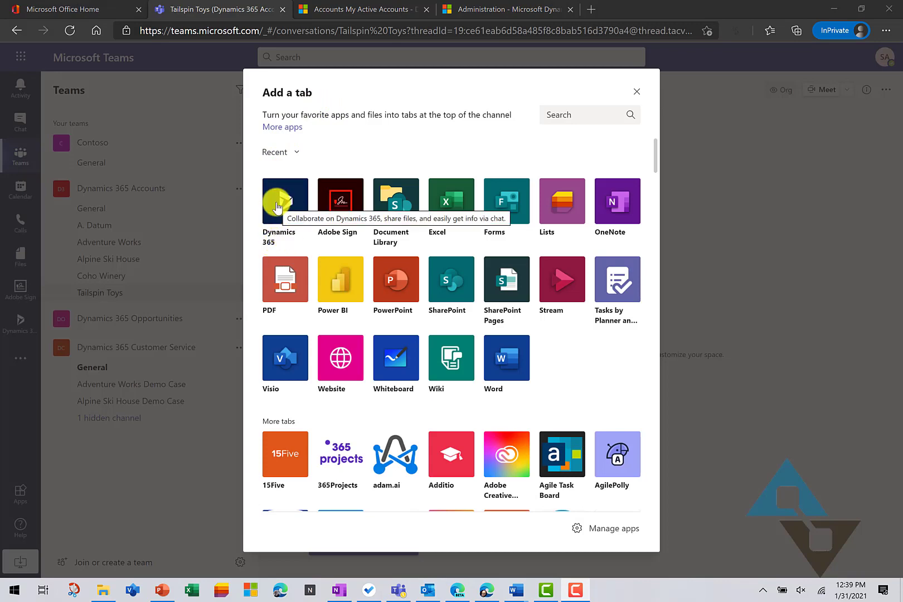
{"action": "left_click", "coordinate": [277, 207]}
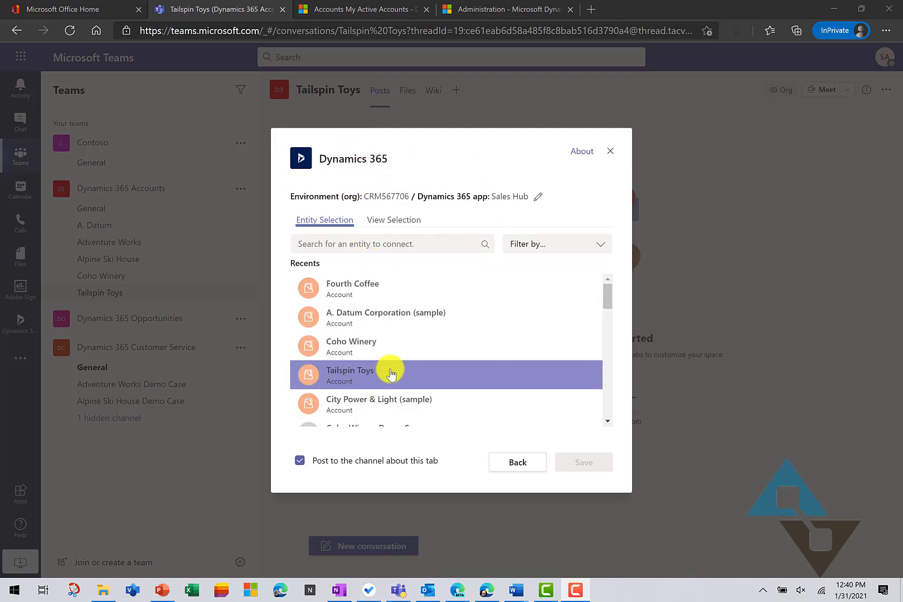
{"action": "left_click", "coordinate": [391, 374]}
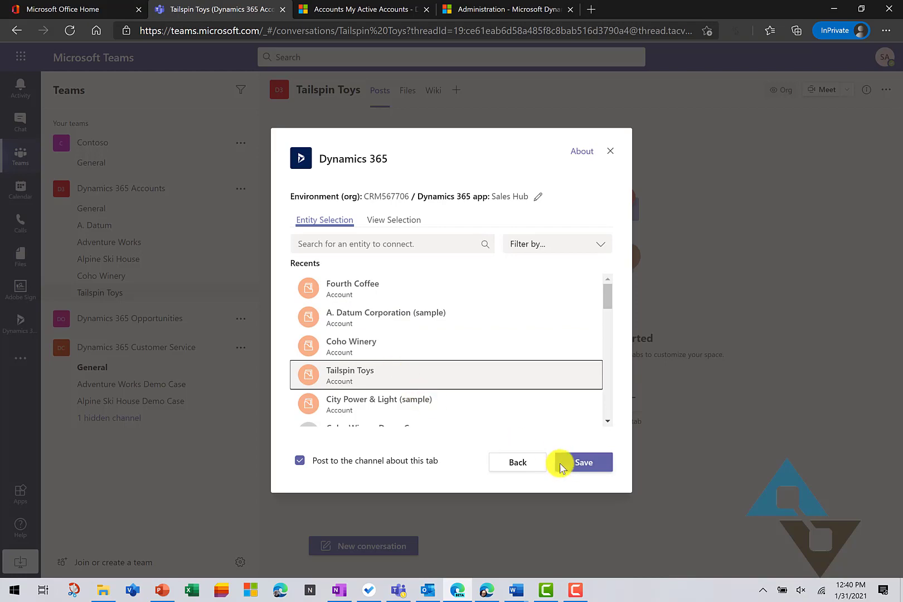
{"action": "left_click", "coordinate": [562, 462]}
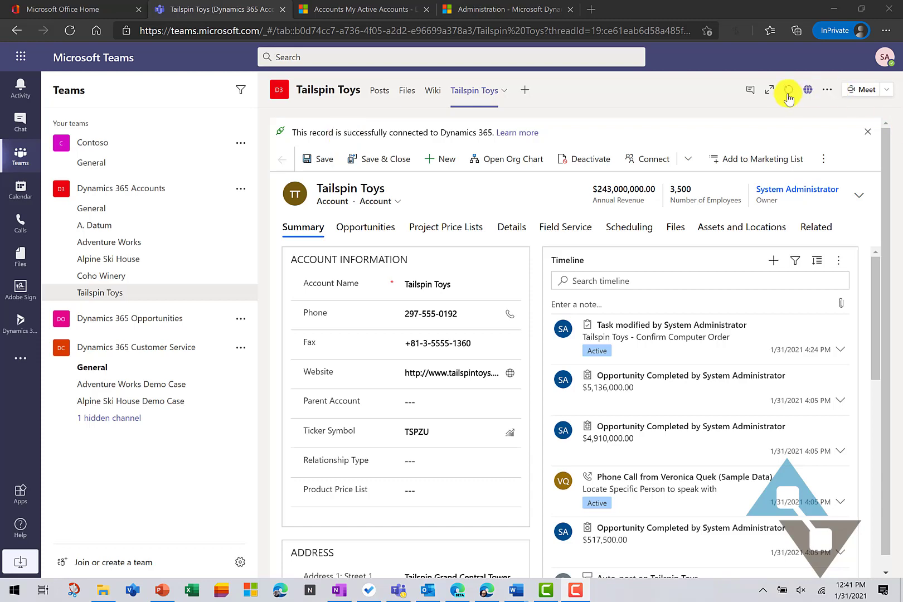
Step: Expand the Tailspin Toys tab and compare the account record with the same record in Dynamics 365 Sales Hub
{"action": "left_click", "coordinate": [768, 90]}
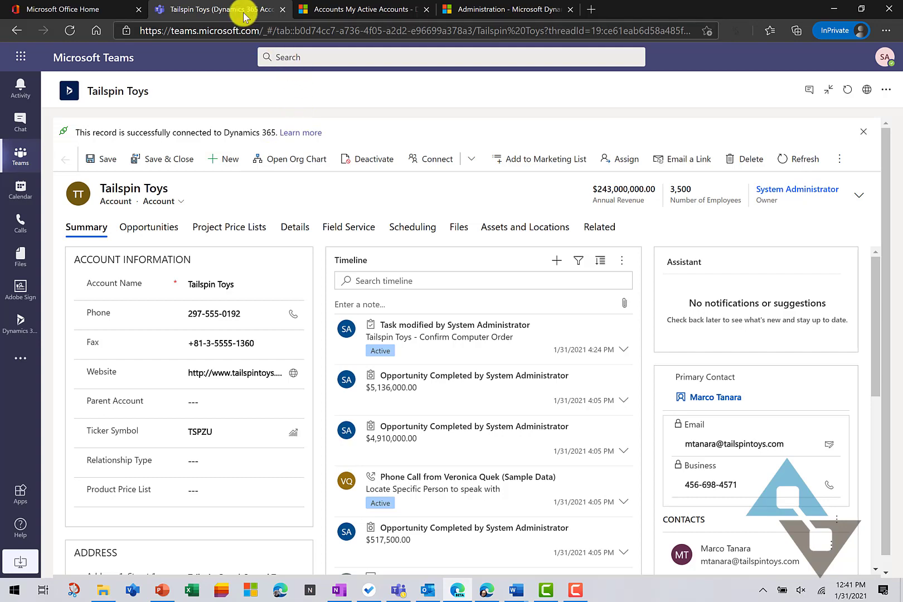
{"action": "left_click", "coordinate": [341, 11]}
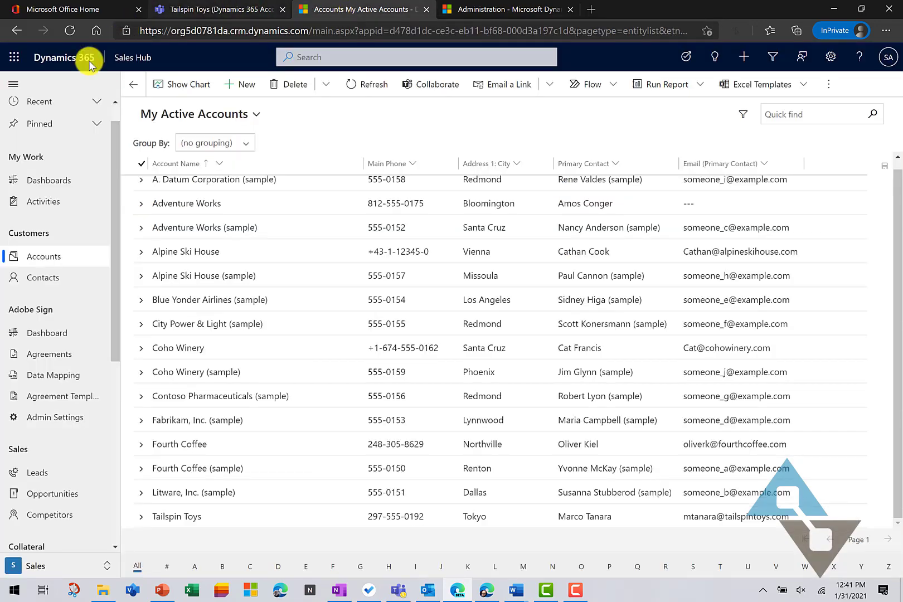
{"action": "left_click", "coordinate": [857, 517]}
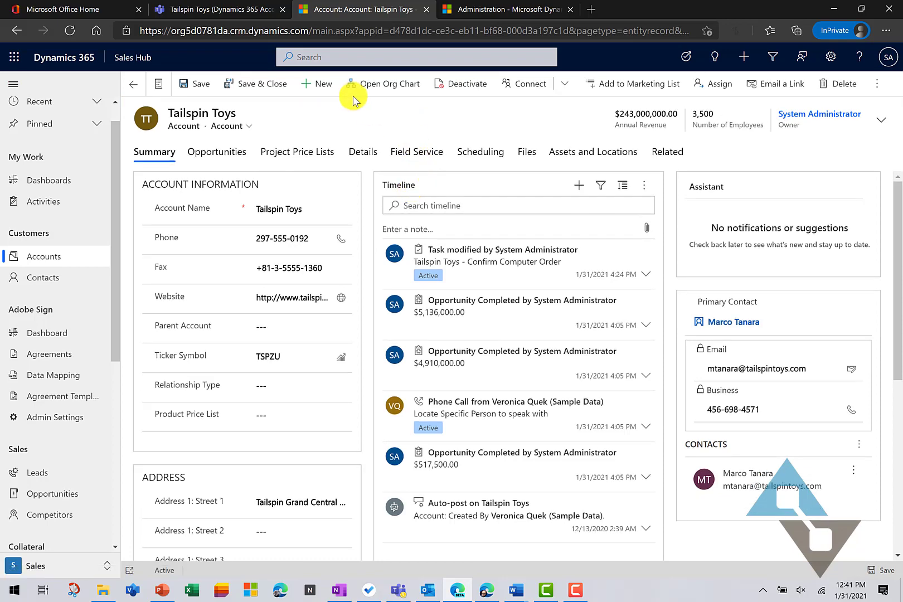
{"action": "left_click", "coordinate": [229, 15]}
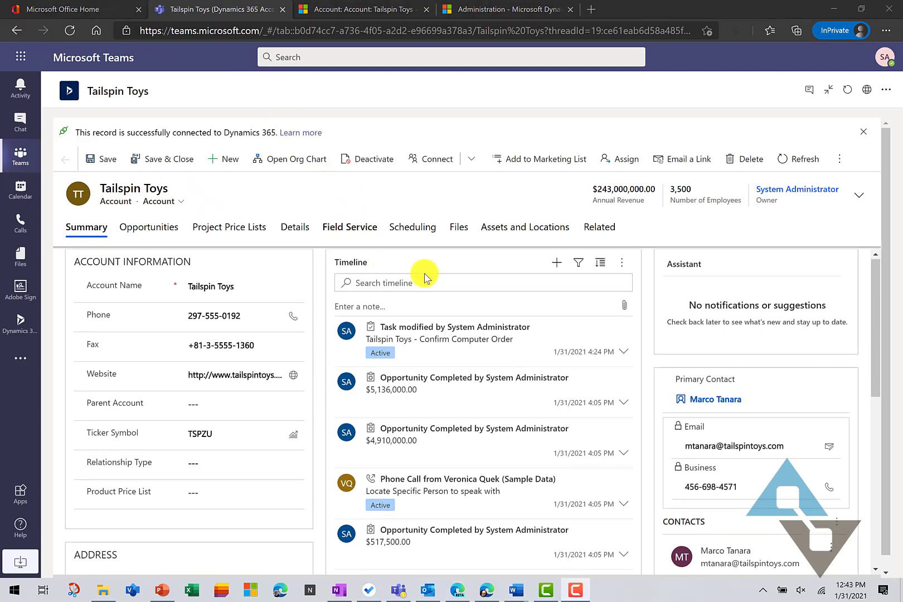
{"action": "left_click", "coordinate": [558, 265]}
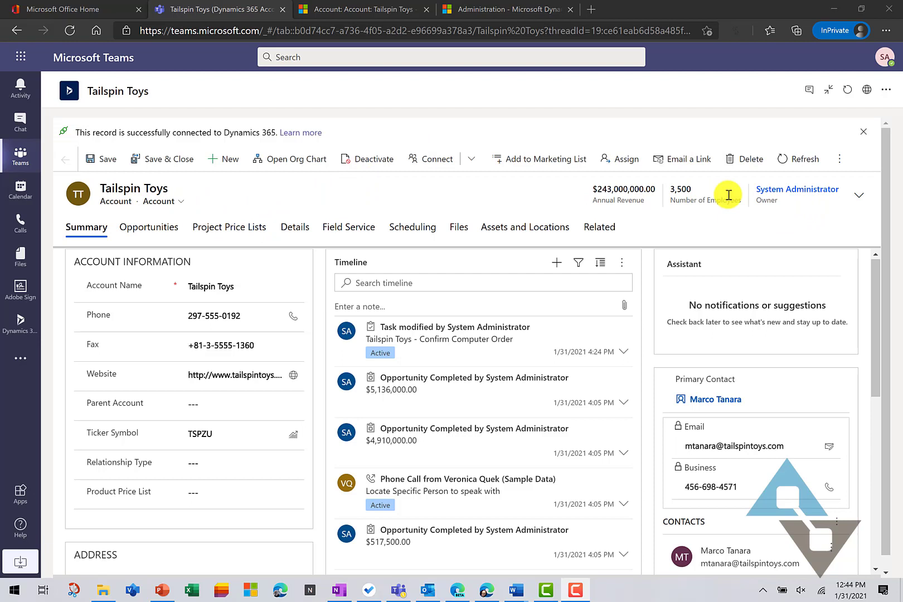
Step: Post the reply "Welcome our new customer." in the Tailspin Toys tab's conversation
{"action": "left_click", "coordinate": [808, 91]}
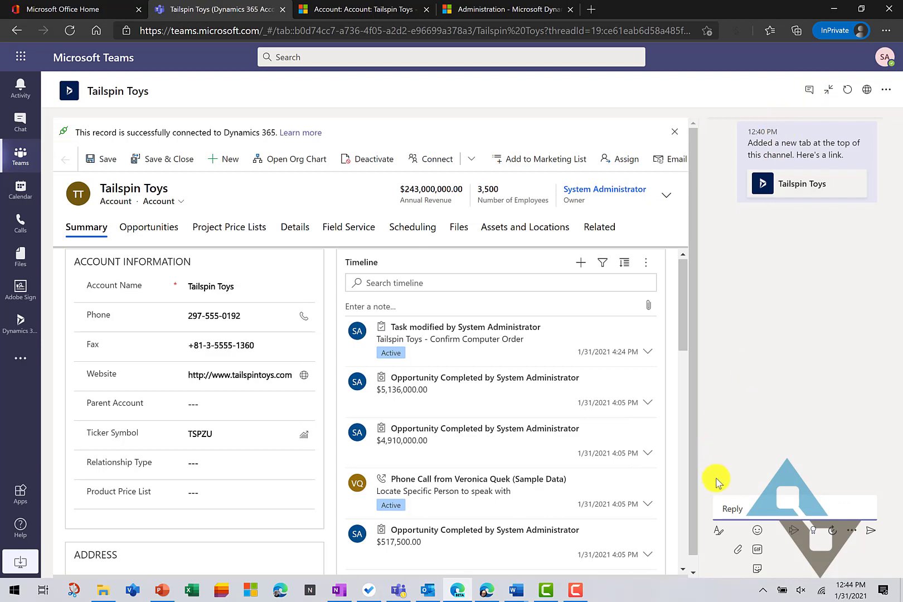
{"action": "left_click", "coordinate": [747, 505]}
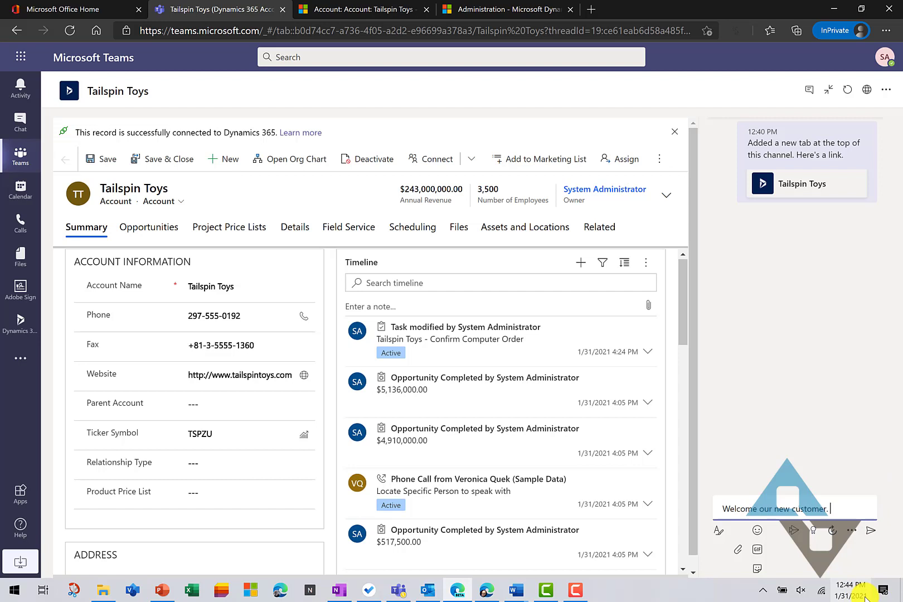
{"action": "left_click", "coordinate": [870, 532]}
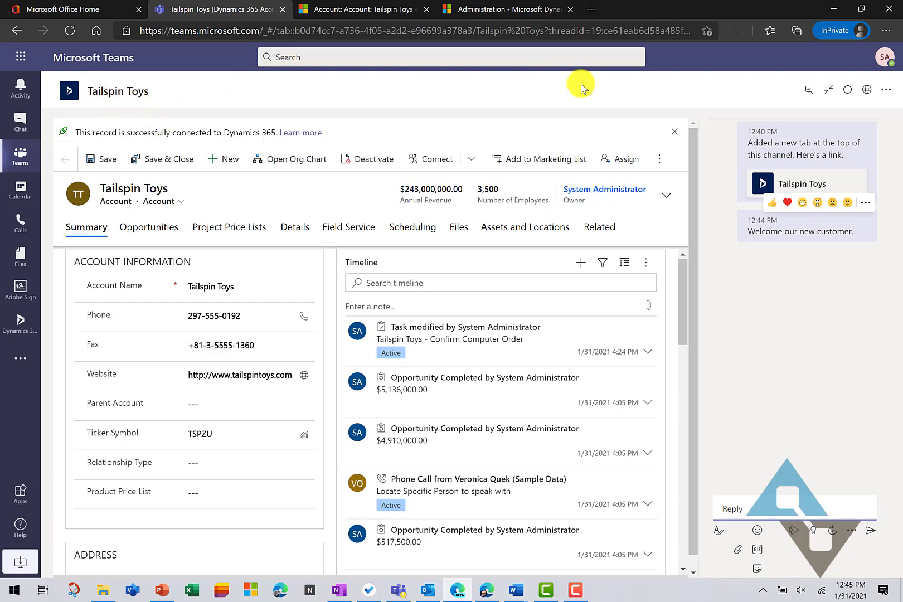
Step: Exit the expanded view and post "They make quality toys" as a new conversation in the Tailspin Toys channel
{"action": "left_click", "coordinate": [830, 90]}
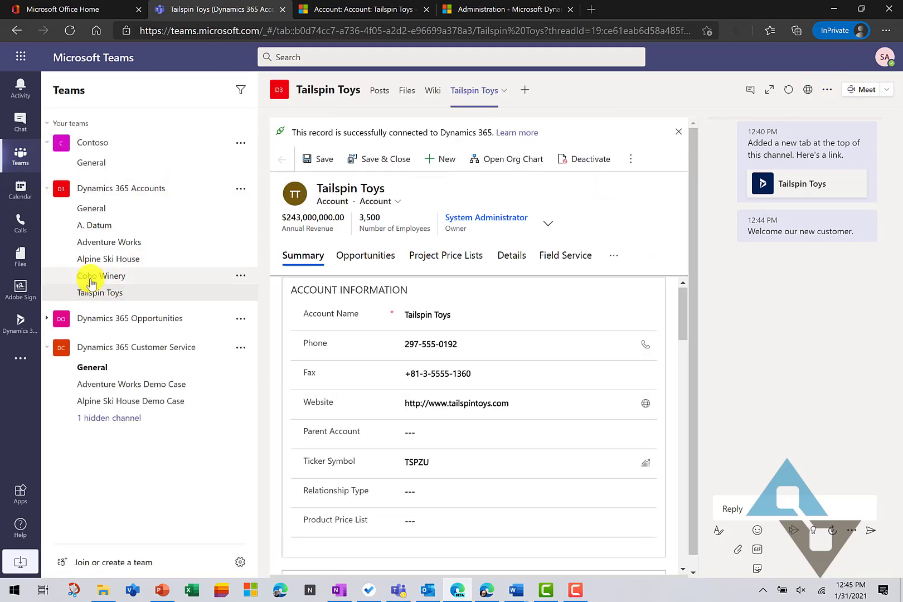
{"action": "left_click", "coordinate": [377, 91]}
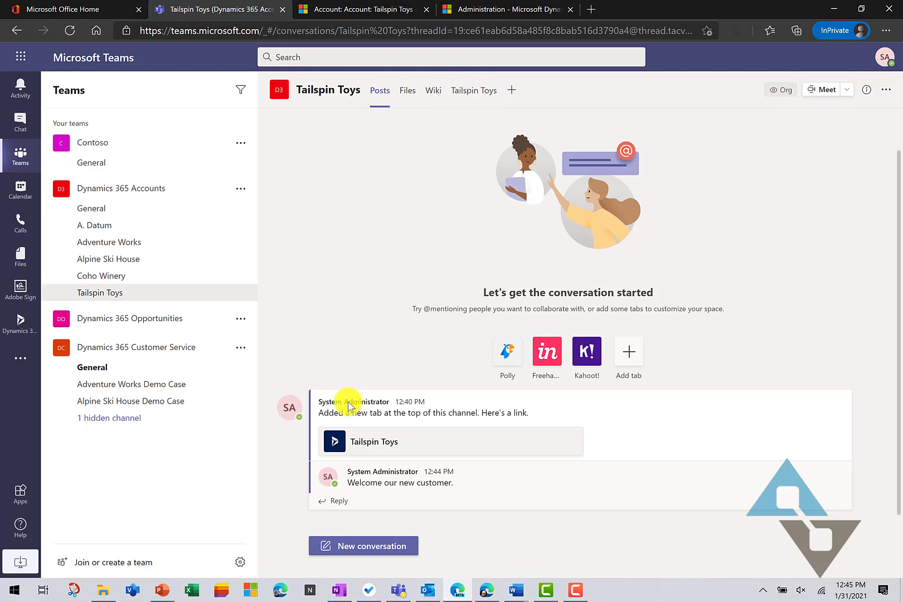
{"action": "left_click", "coordinate": [355, 544]}
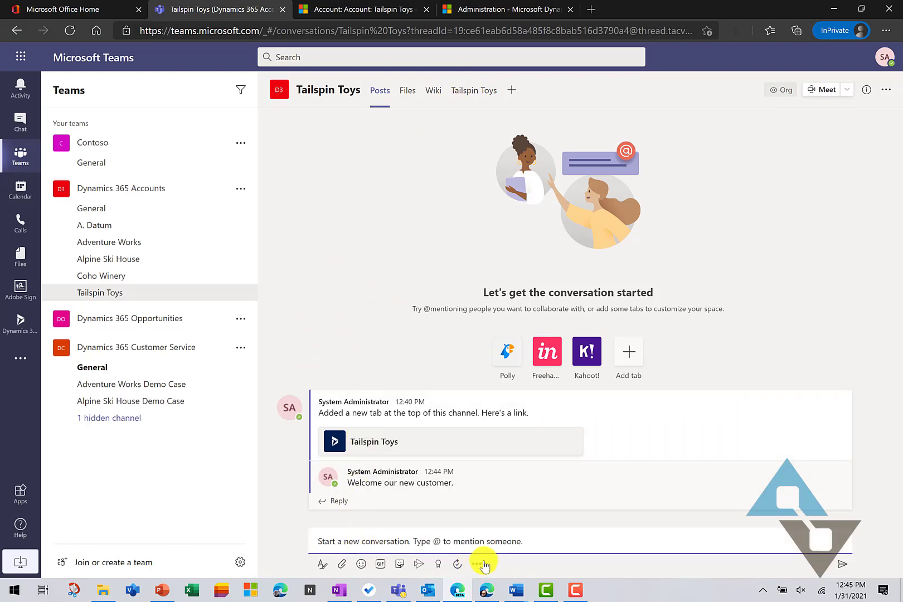
{"action": "type", "text": "They make quality toys"}
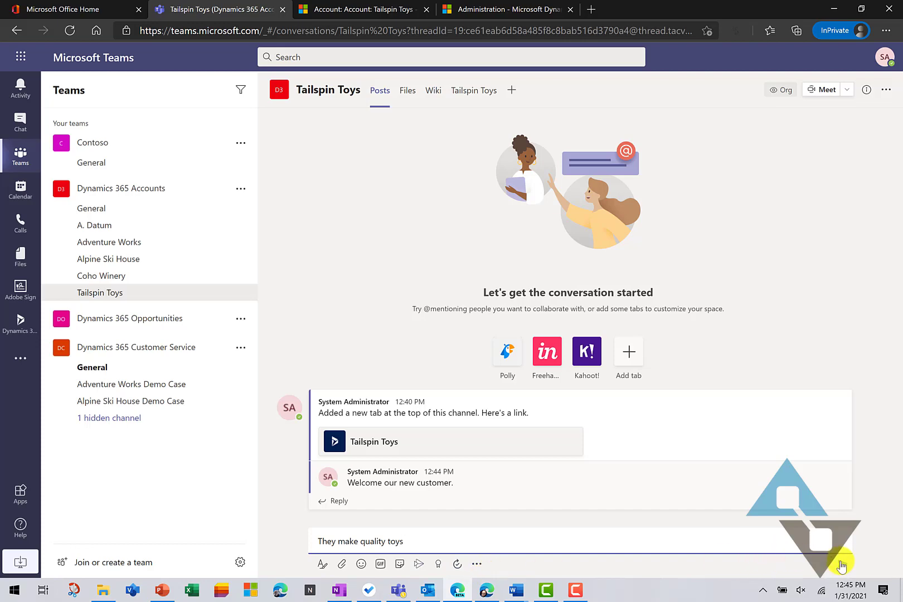
{"action": "left_click", "coordinate": [842, 564]}
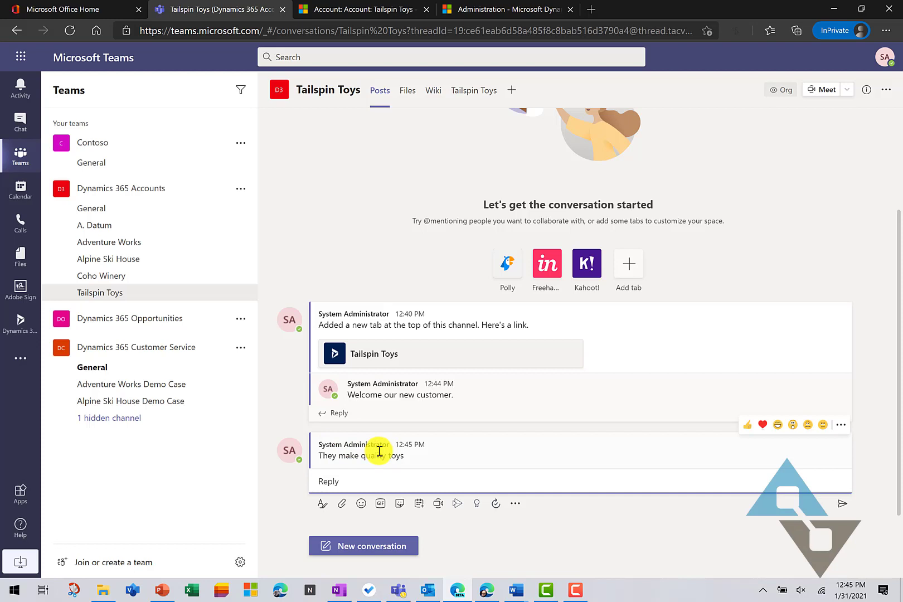
Step: Reopen the Tailspin Toys account tab in the channel and show it expanded with its conversation hidden
{"action": "left_click", "coordinate": [471, 95]}
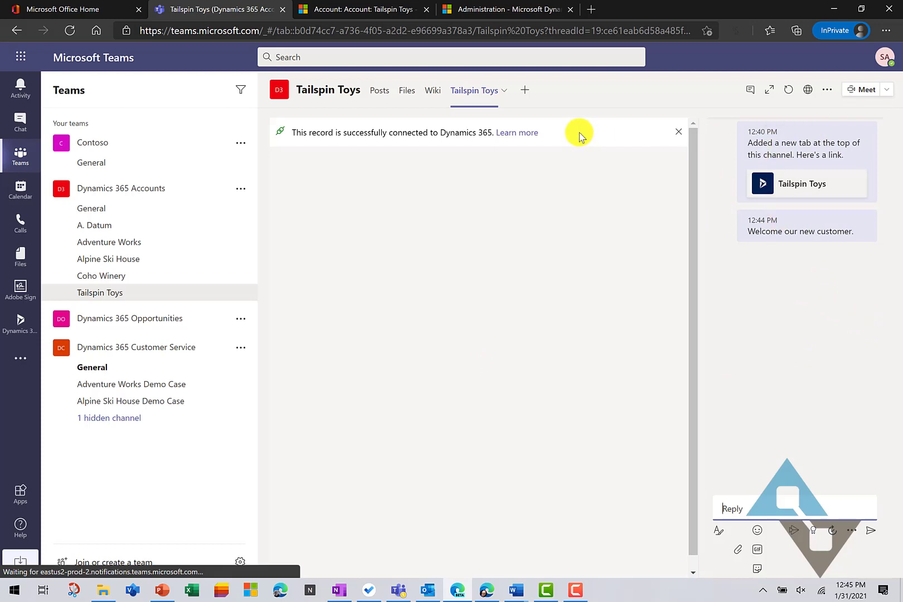
{"action": "left_click", "coordinate": [823, 193]}
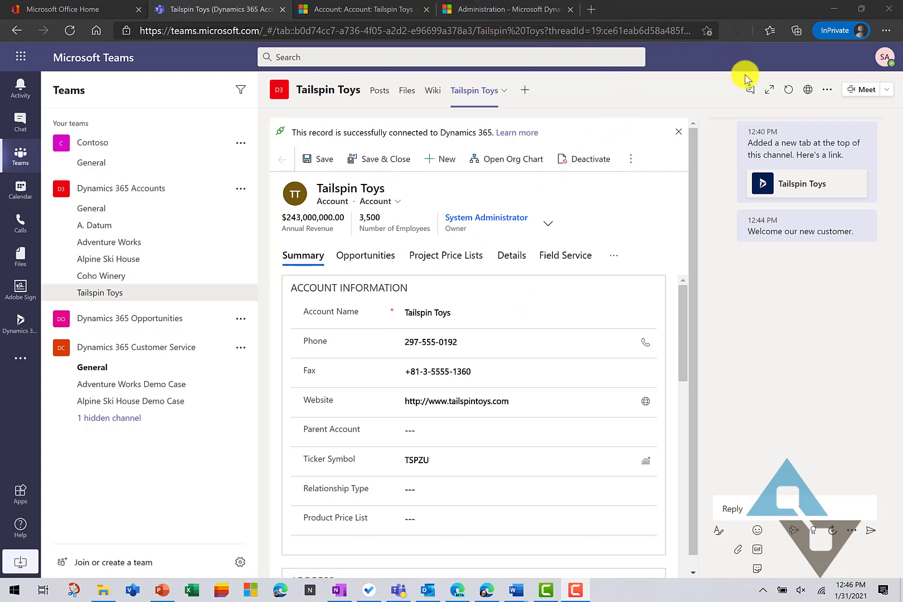
{"action": "left_click", "coordinate": [767, 91]}
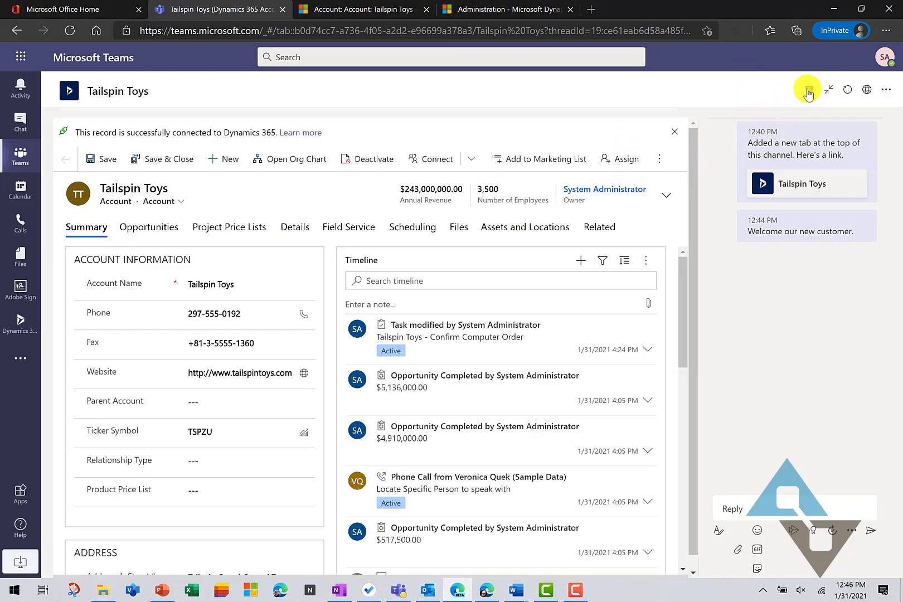
{"action": "left_click", "coordinate": [808, 91]}
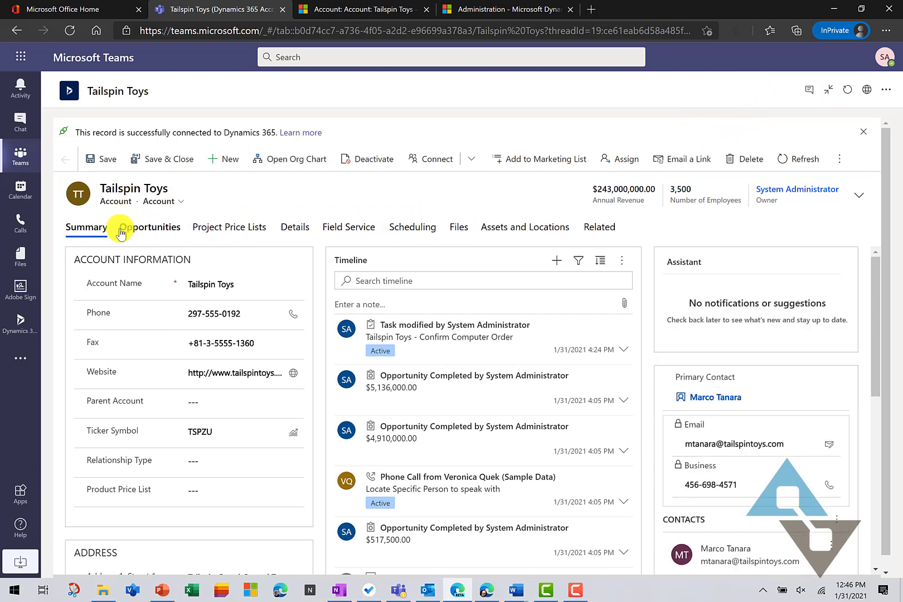
Step: Inspect the files area of the Tailspin Toys account record, and compare it with the channel's own file library
{"action": "left_click", "coordinate": [459, 230]}
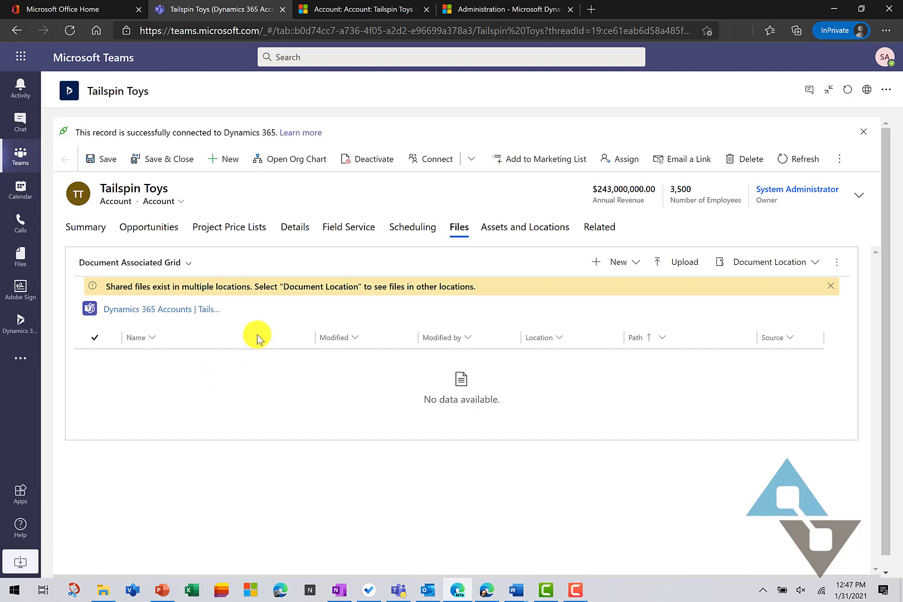
{"action": "left_click", "coordinate": [682, 265]}
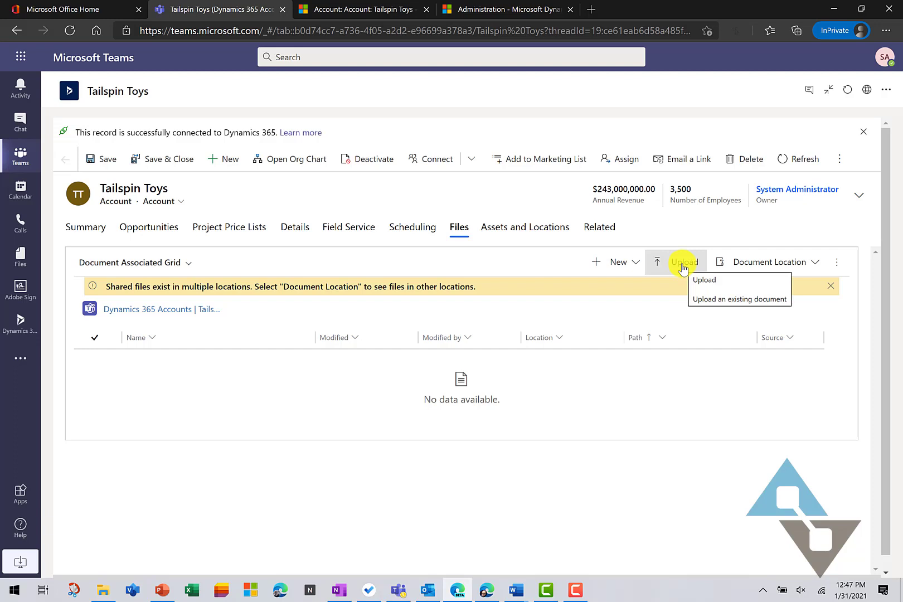
{"action": "left_click", "coordinate": [830, 92]}
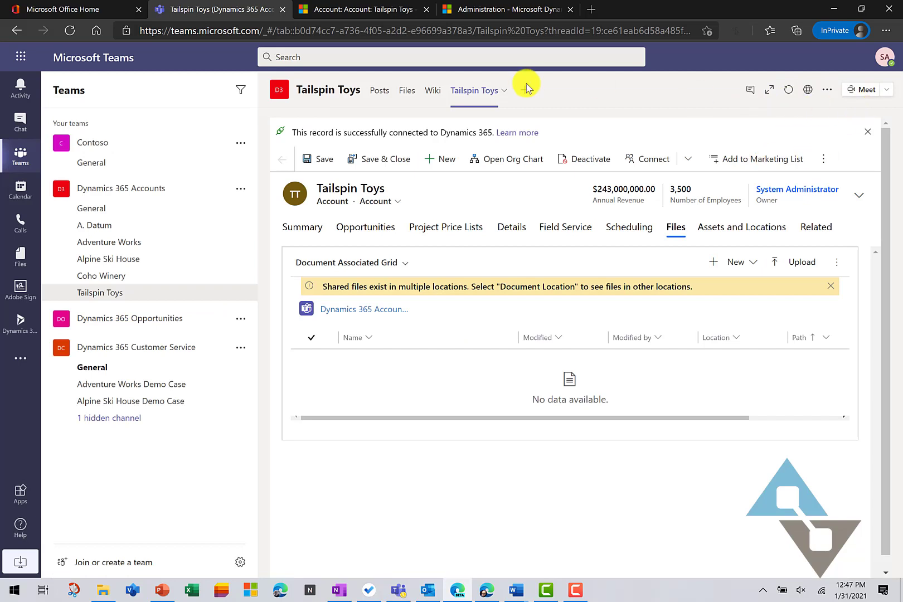
{"action": "left_click", "coordinate": [406, 92]}
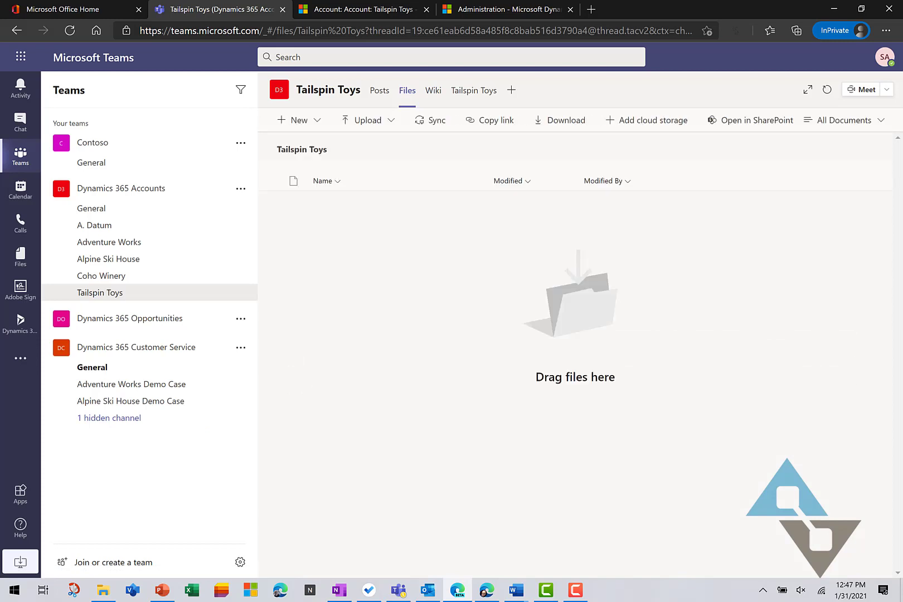
{"action": "key", "text": "F10"}
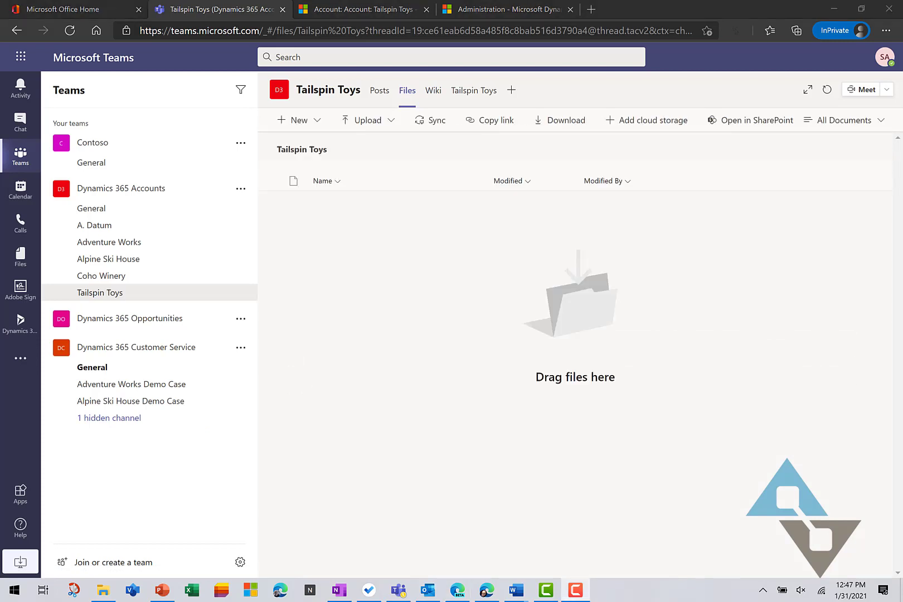
Step: Upload Demo Word Doc.docx to the Tailspin Toys channel's files and check for it in the account tab's files
{"action": "left_click_drag", "start_coordinate": [2, 199], "coordinate": [462, 324]}
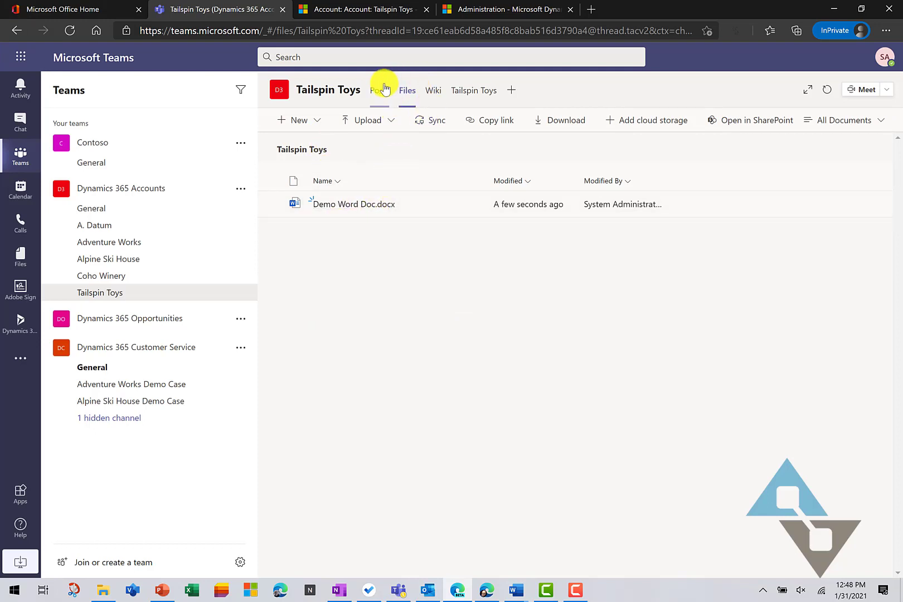
{"action": "left_click", "coordinate": [467, 94]}
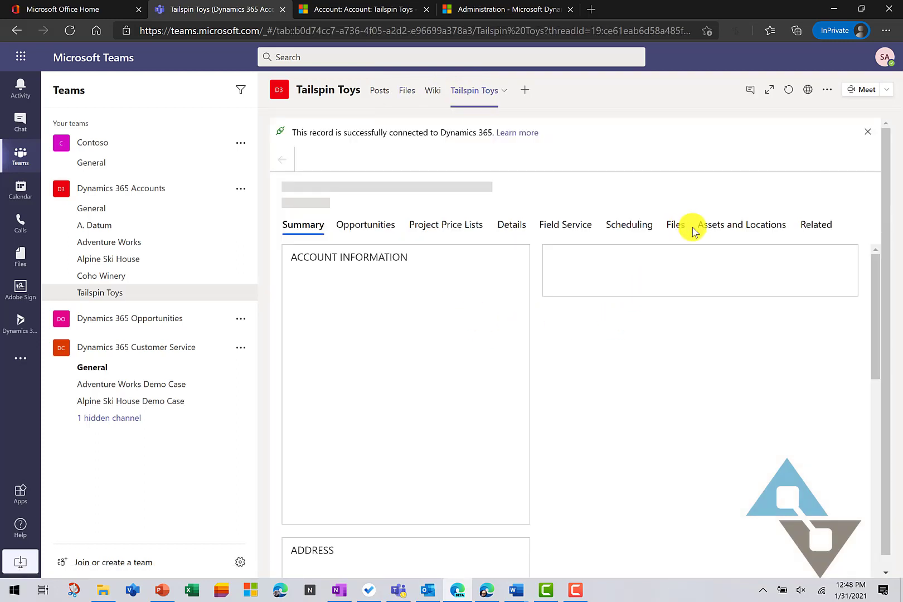
{"action": "left_click", "coordinate": [677, 249]}
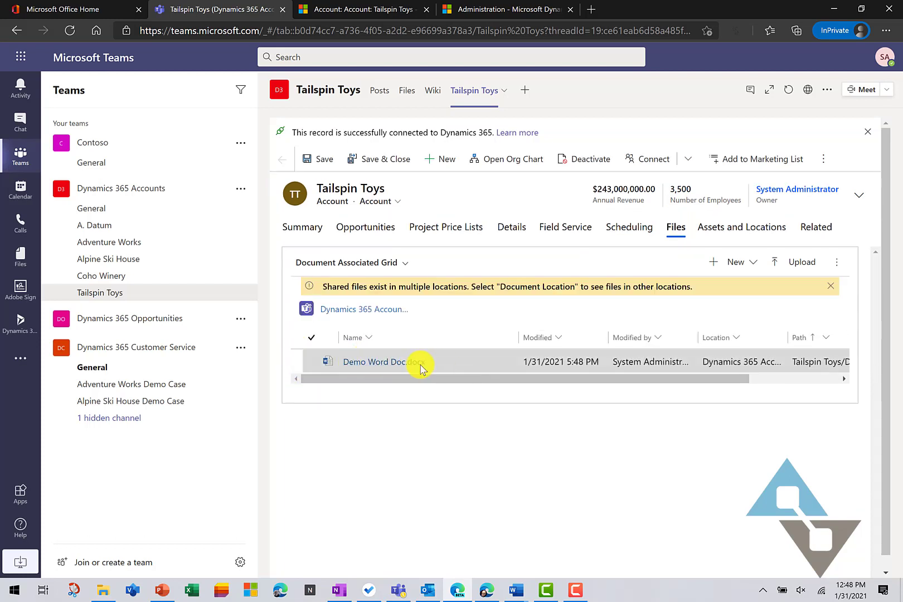
{"action": "left_click", "coordinate": [411, 363]}
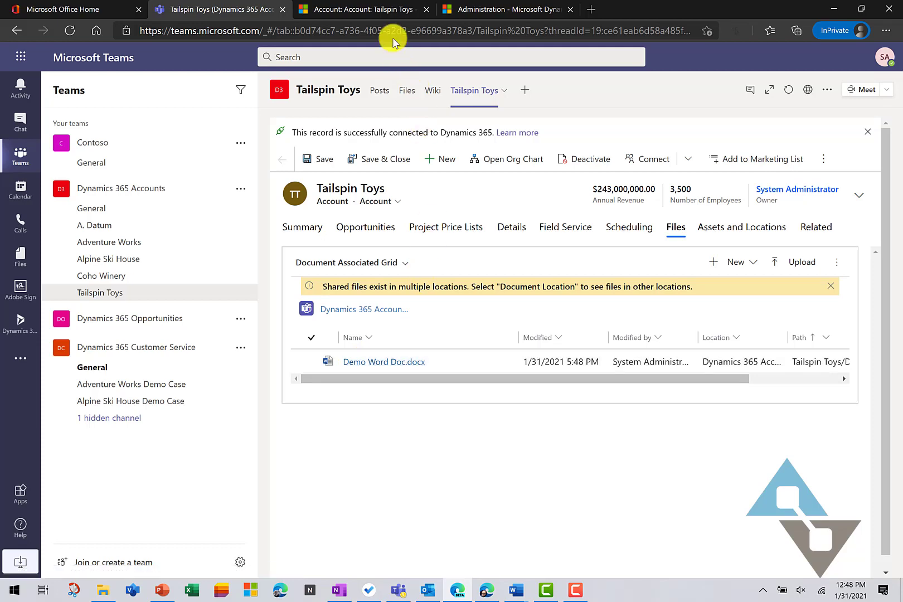
Step: Switch to Dynamics 365 Sales Hub and inspect the files stored on the Tailspin Toys account record
{"action": "left_click", "coordinate": [365, 13]}
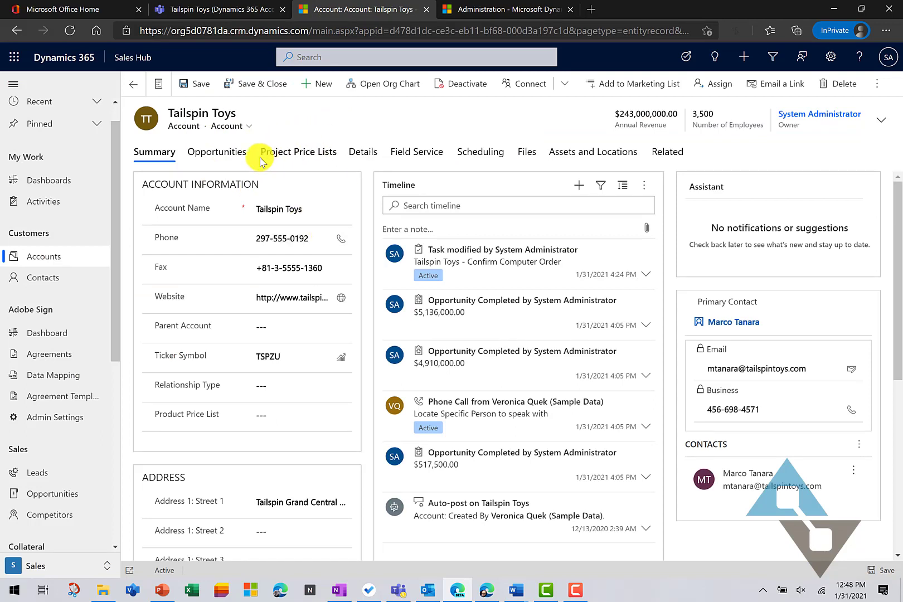
{"action": "left_click", "coordinate": [524, 150]}
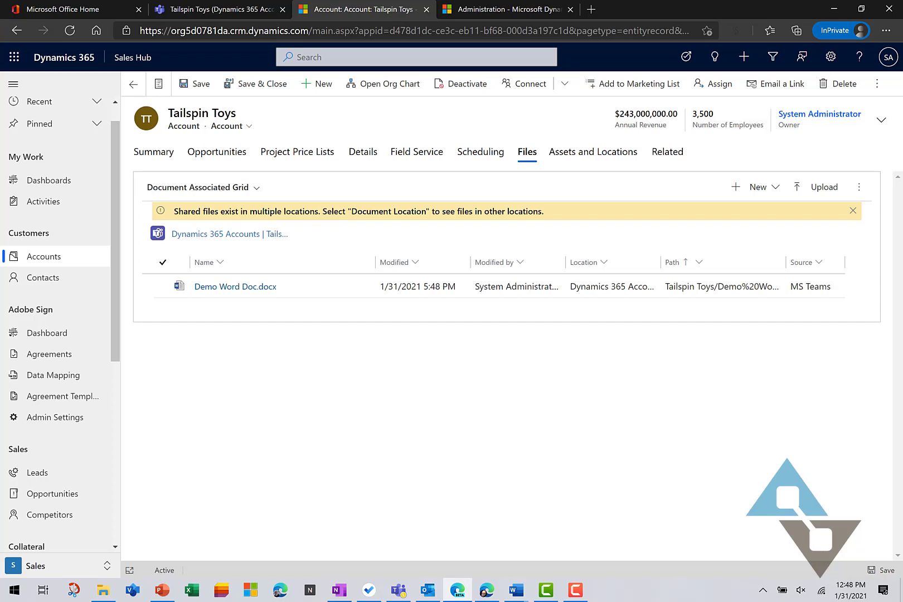
{"action": "key", "text": "F10"}
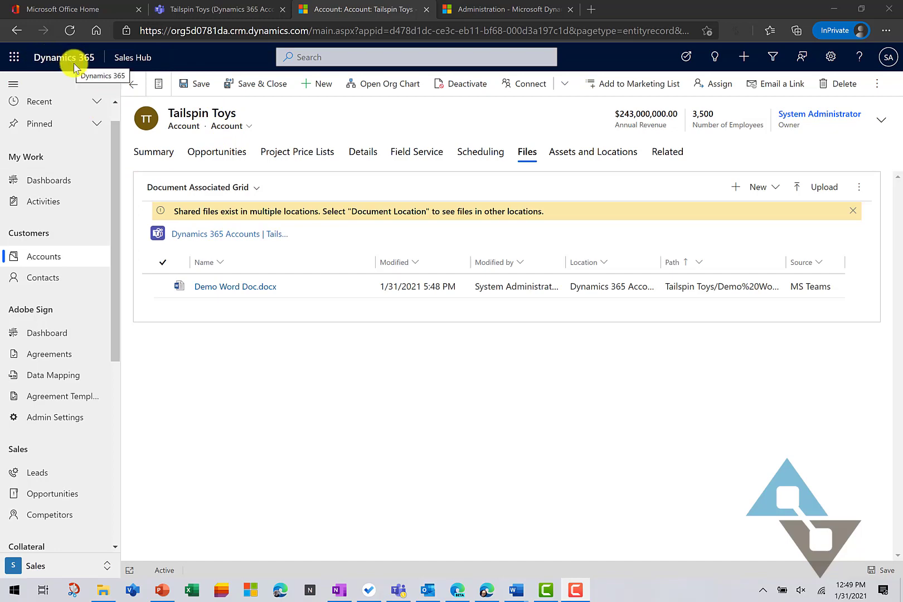
Step: Start a Microsoft Teams collaboration from the Tailspin Toys account using its existing Dynamics 365 Accounts channel connection
{"action": "left_click", "coordinate": [163, 154]}
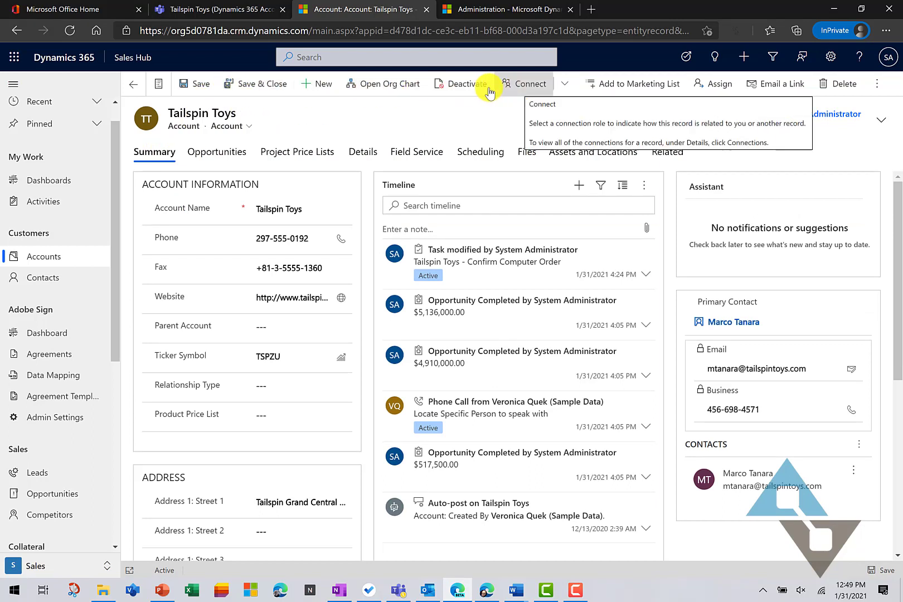
{"action": "left_click", "coordinate": [877, 84]}
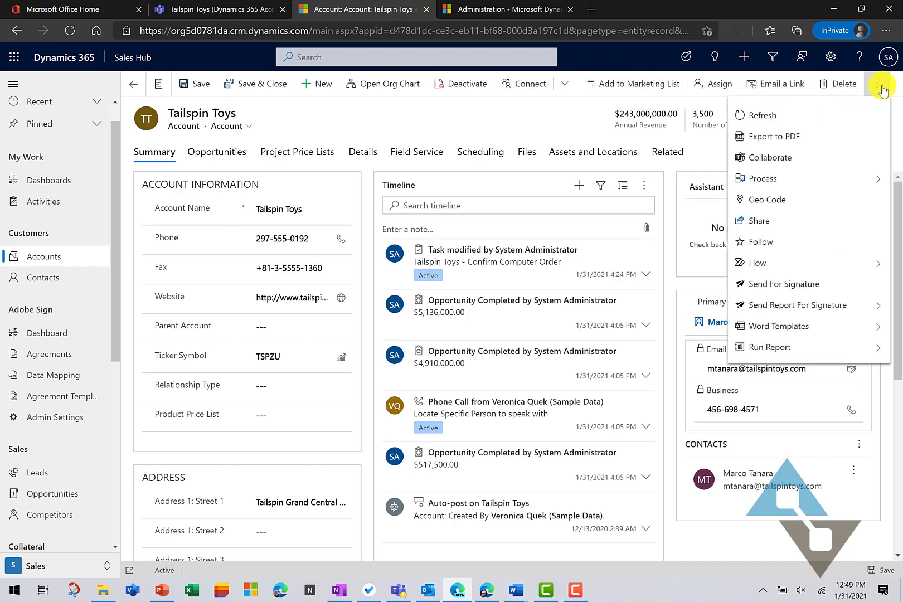
{"action": "left_click", "coordinate": [761, 158]}
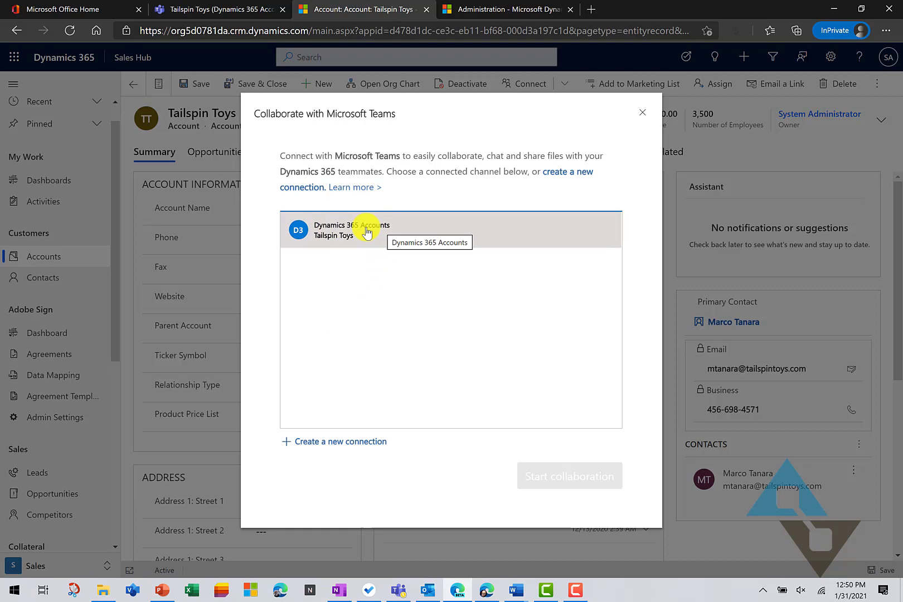
{"action": "left_click", "coordinate": [345, 229]}
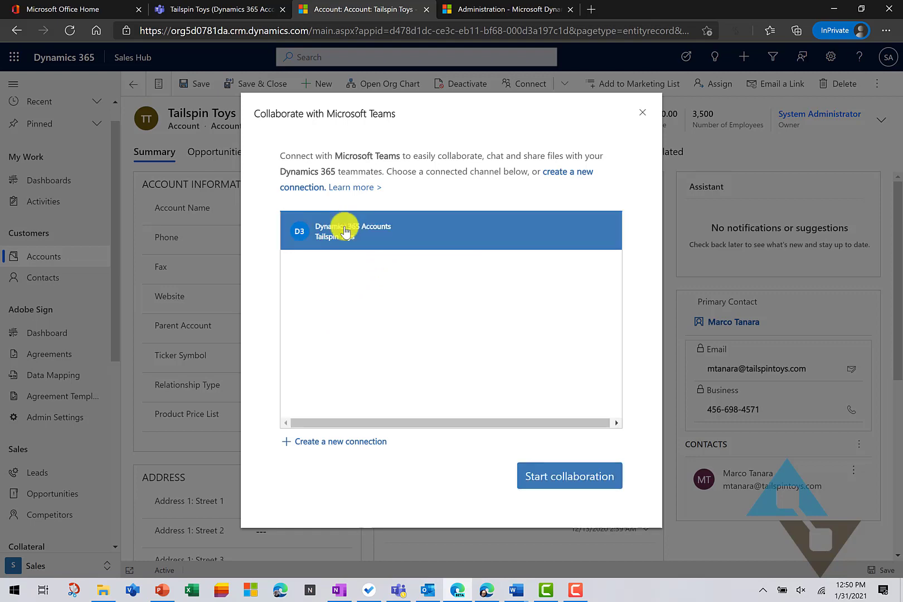
{"action": "left_click", "coordinate": [555, 491]}
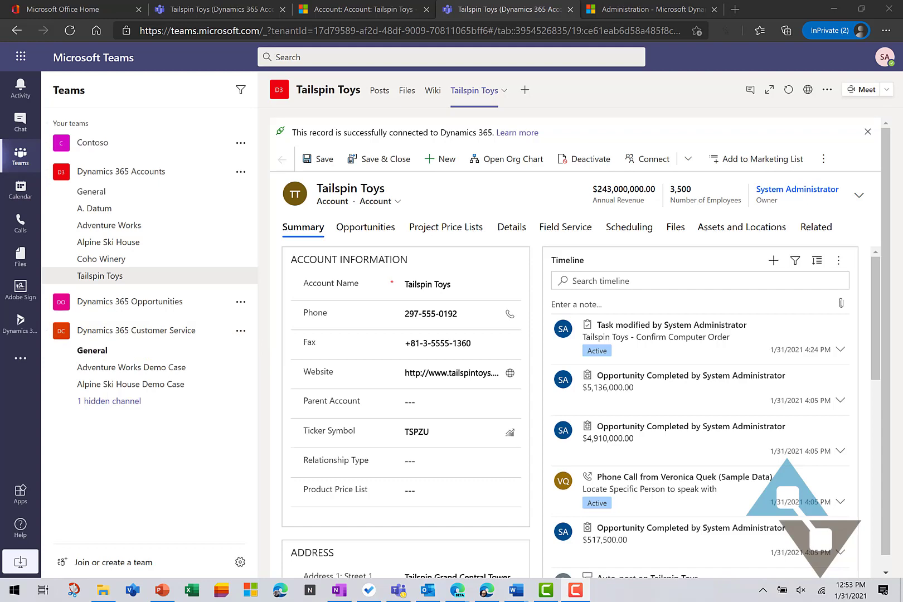
Step: Expand the Tailspin Toys account tab and open the account's related cases
{"action": "left_click", "coordinate": [763, 90]}
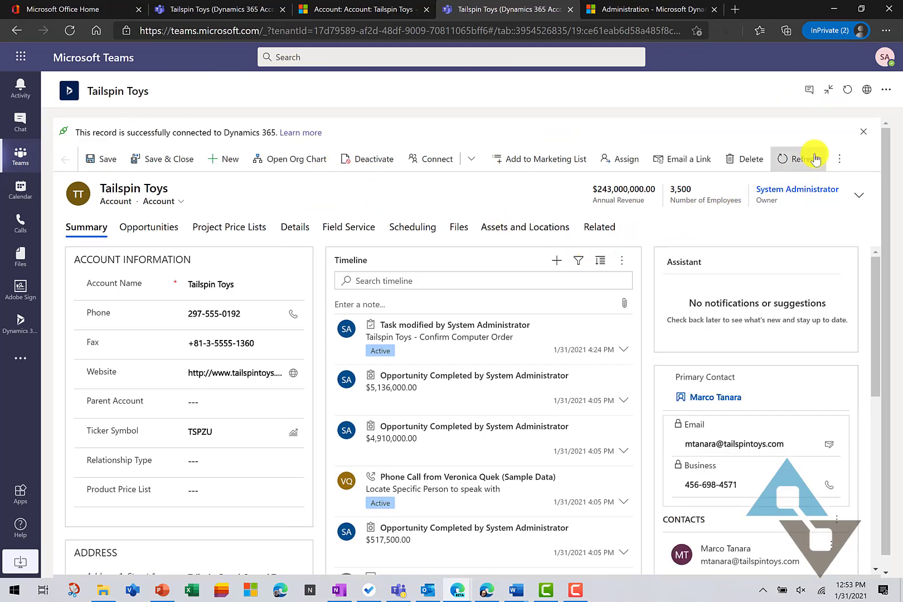
{"action": "left_click", "coordinate": [596, 228]}
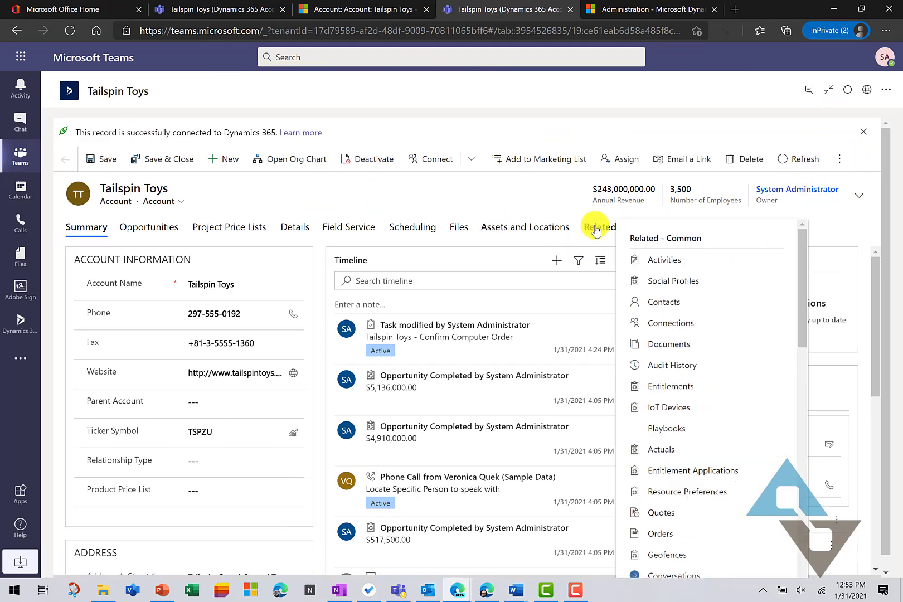
{"action": "scroll", "coordinate": [663, 335], "scroll_direction": "down", "scroll_amount": 7}
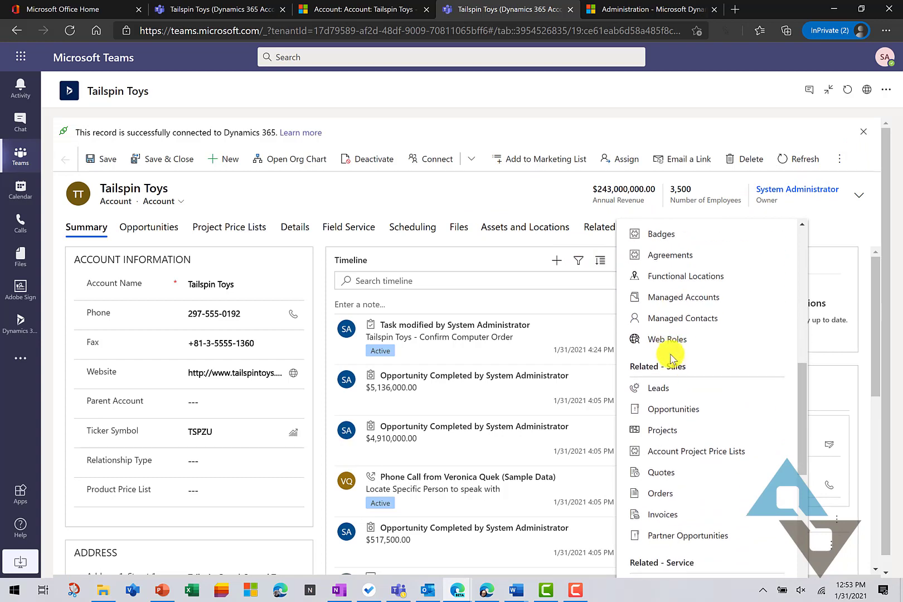
{"action": "scroll", "coordinate": [664, 461], "scroll_direction": "down", "scroll_amount": 2}
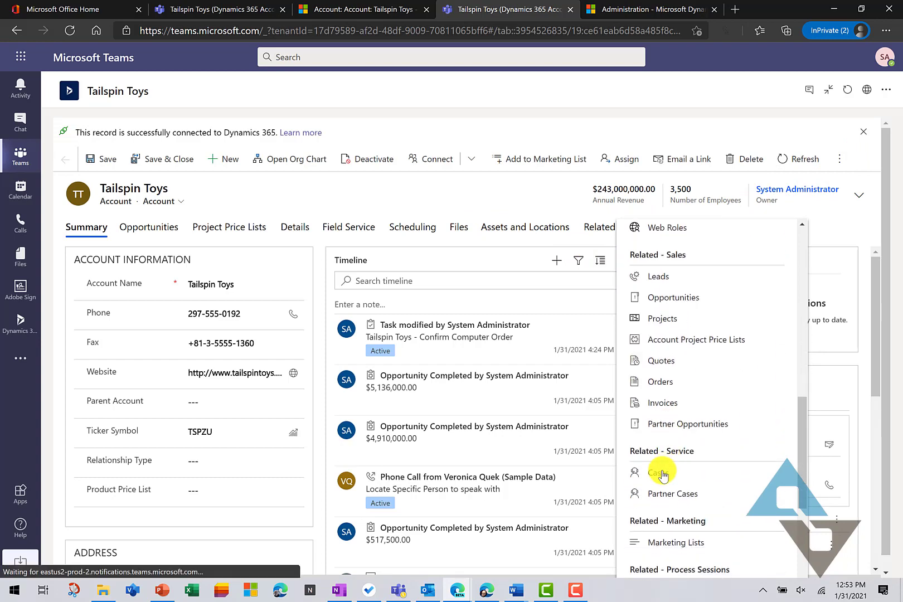
{"action": "left_click", "coordinate": [660, 472]}
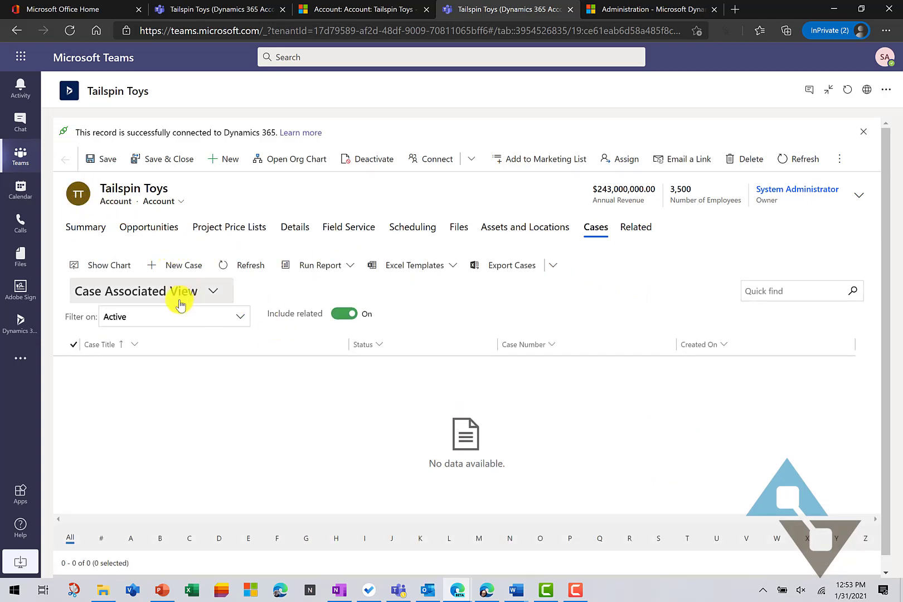
Step: Create and save a new case for Tailspin Toys titled "Tailspin Team Case Demo"
{"action": "left_click", "coordinate": [176, 274]}
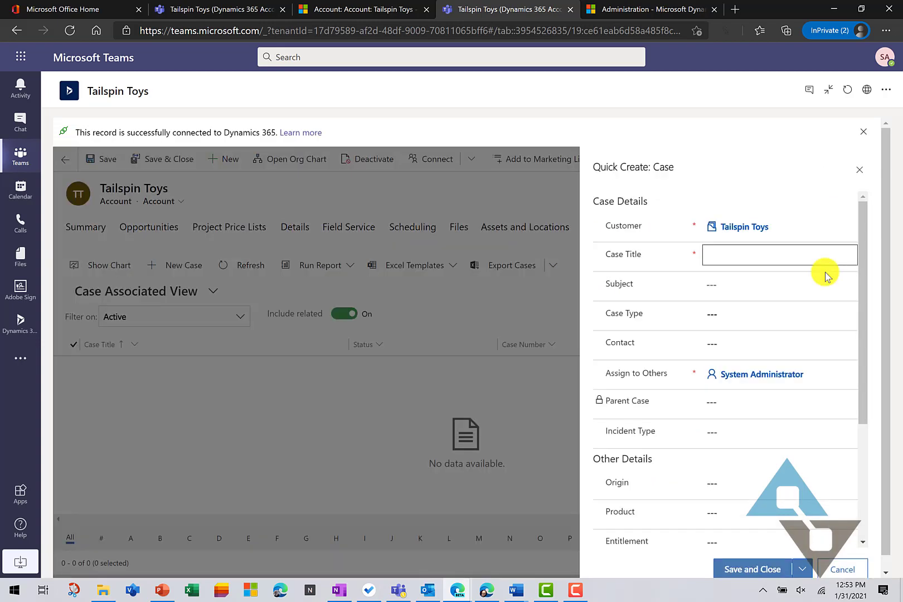
{"action": "type", "text": "Tailspin Team Case Demo"}
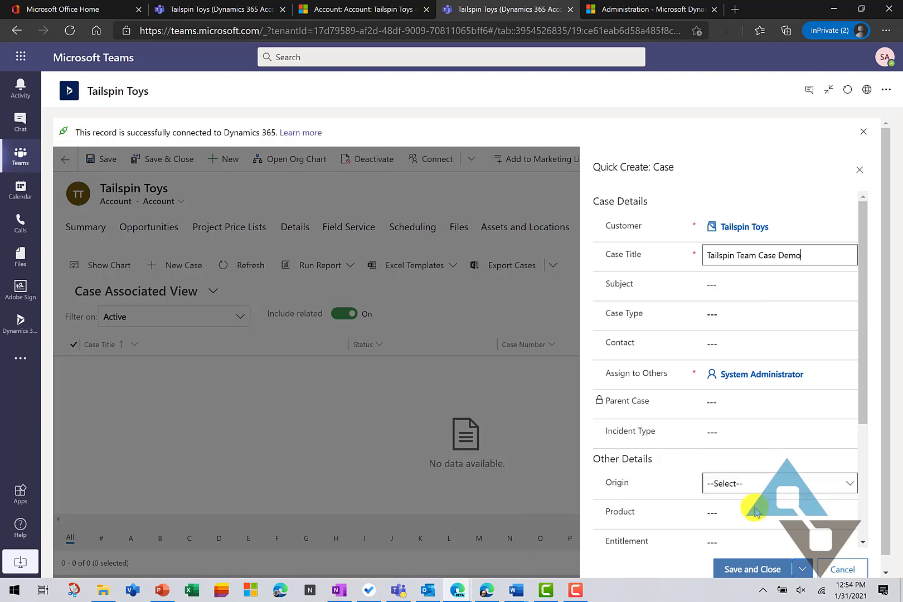
{"action": "left_click", "coordinate": [758, 569]}
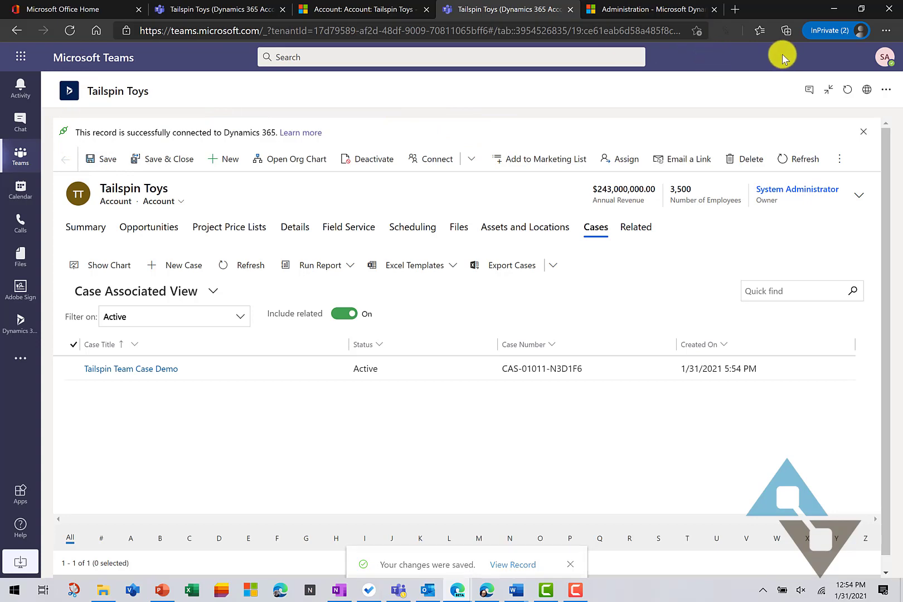
Step: Exit the expanded view, review the Dynamics 365 Customer Service General posts, and open the hidden Tailspin Team Case Demo channel
{"action": "left_click", "coordinate": [829, 90]}
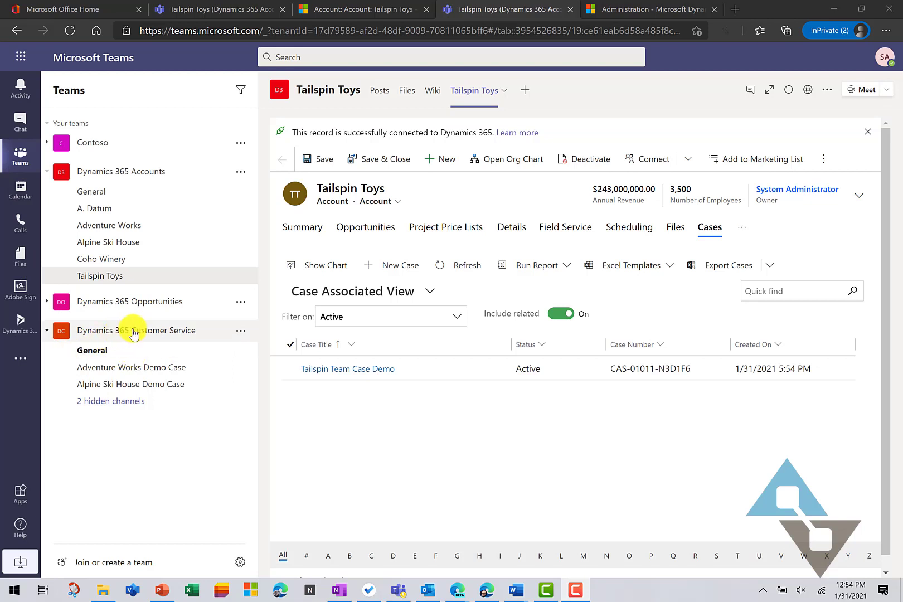
{"action": "left_click", "coordinate": [99, 351]}
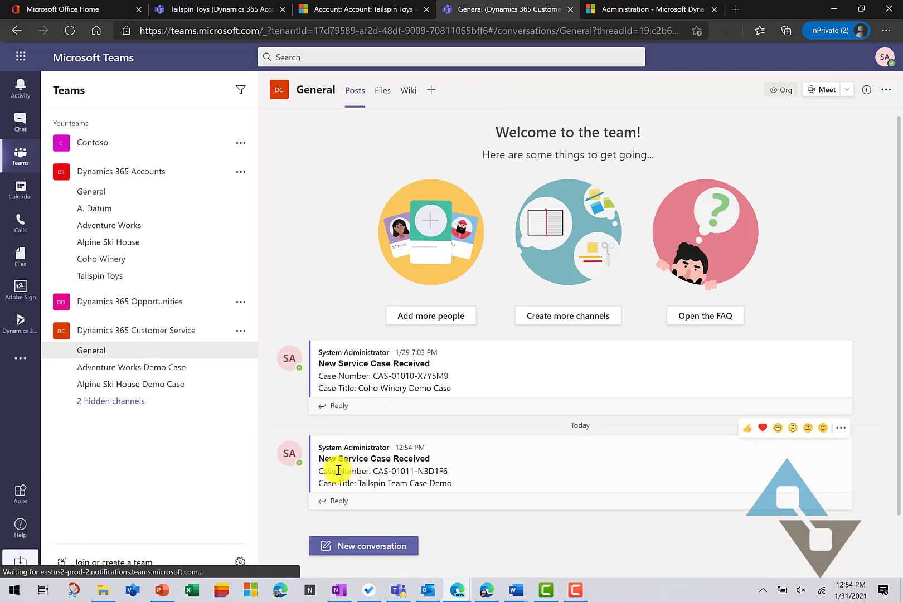
{"action": "left_click", "coordinate": [237, 402]}
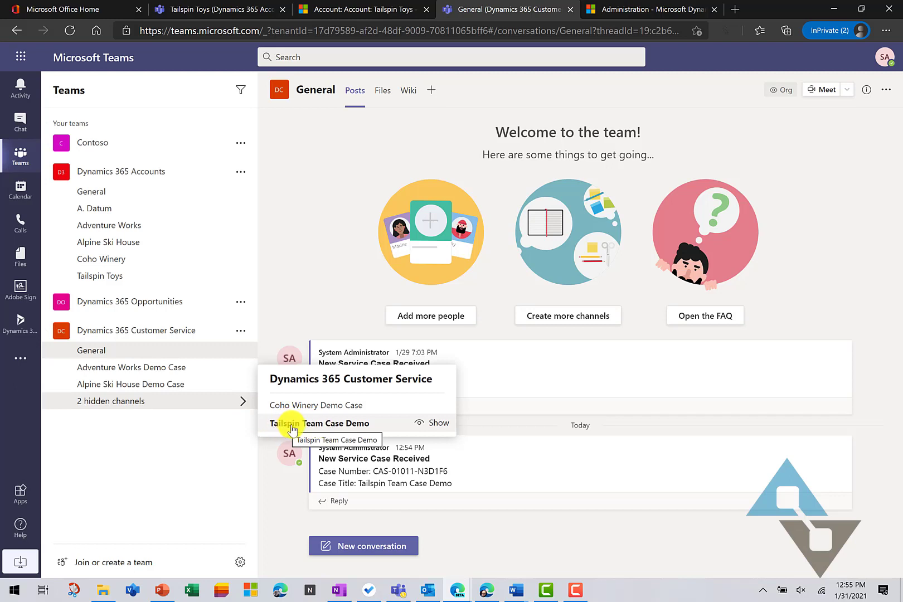
{"action": "left_click", "coordinate": [322, 424]}
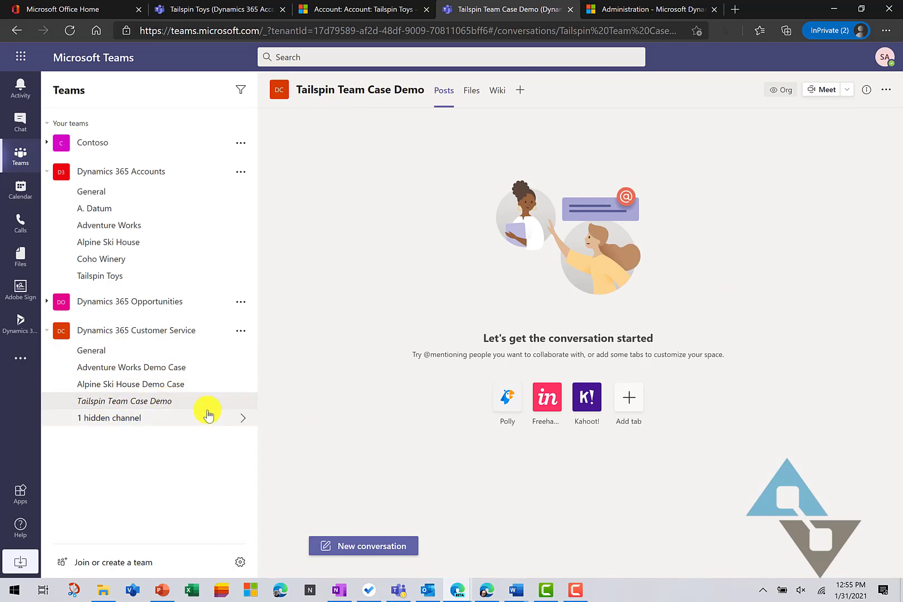
Step: Add a Dynamics 365 tab to the Tailspin Team Case Demo channel, connected to the case of the same name
{"action": "left_click", "coordinate": [519, 91]}
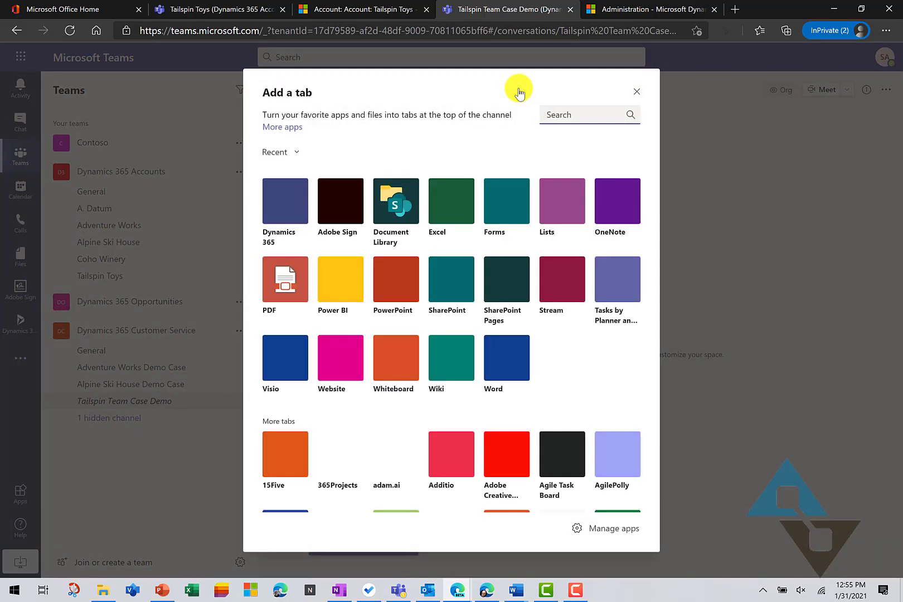
{"action": "left_click", "coordinate": [289, 201]}
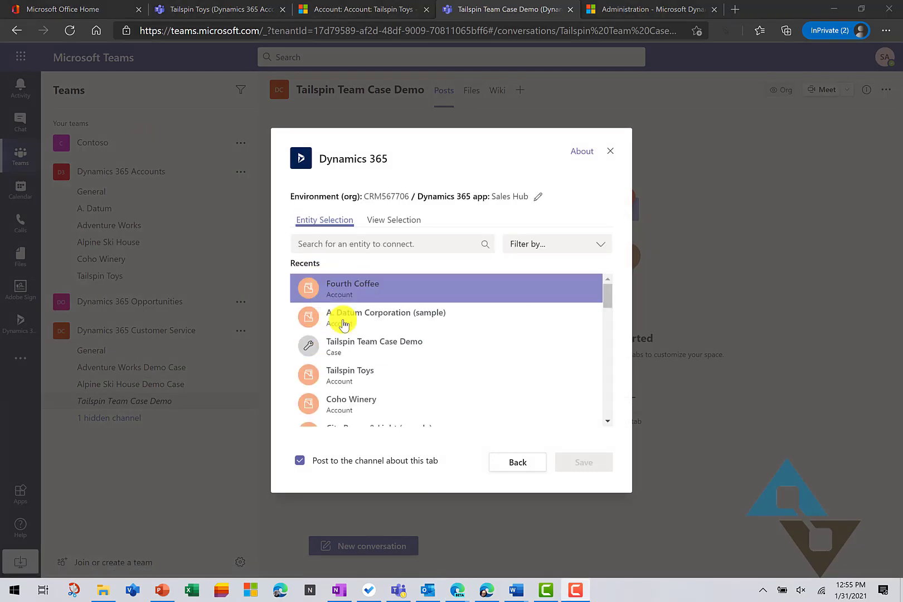
{"action": "left_click", "coordinate": [345, 349]}
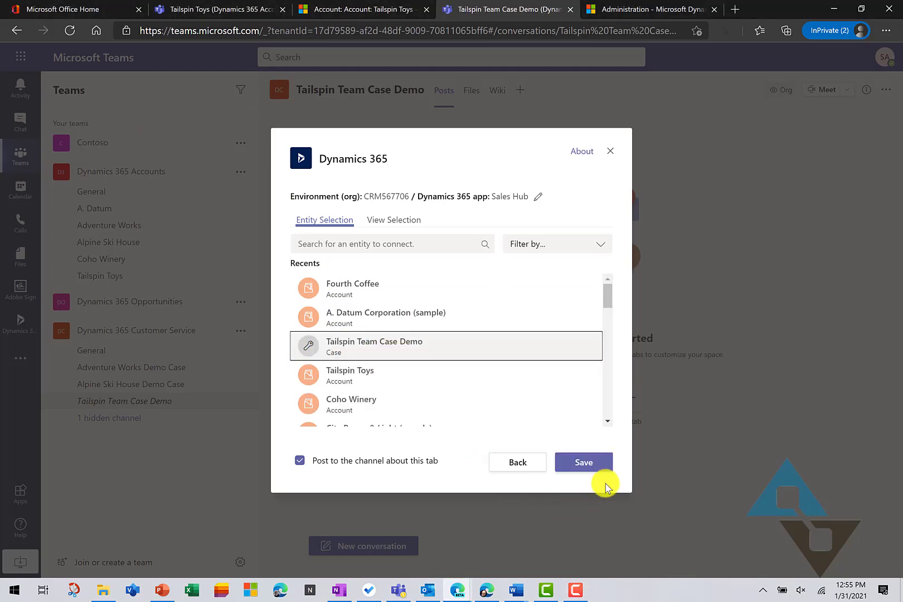
{"action": "left_click", "coordinate": [597, 462]}
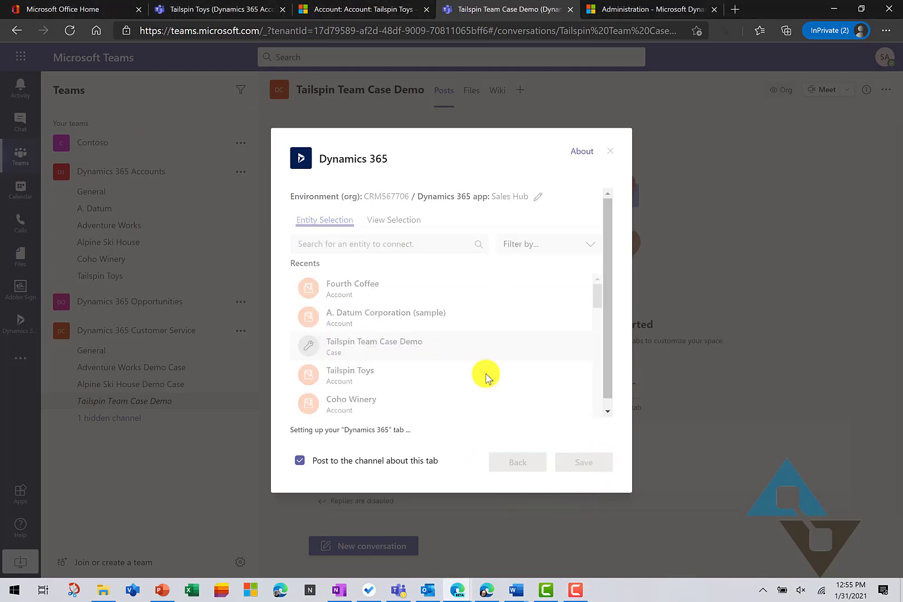